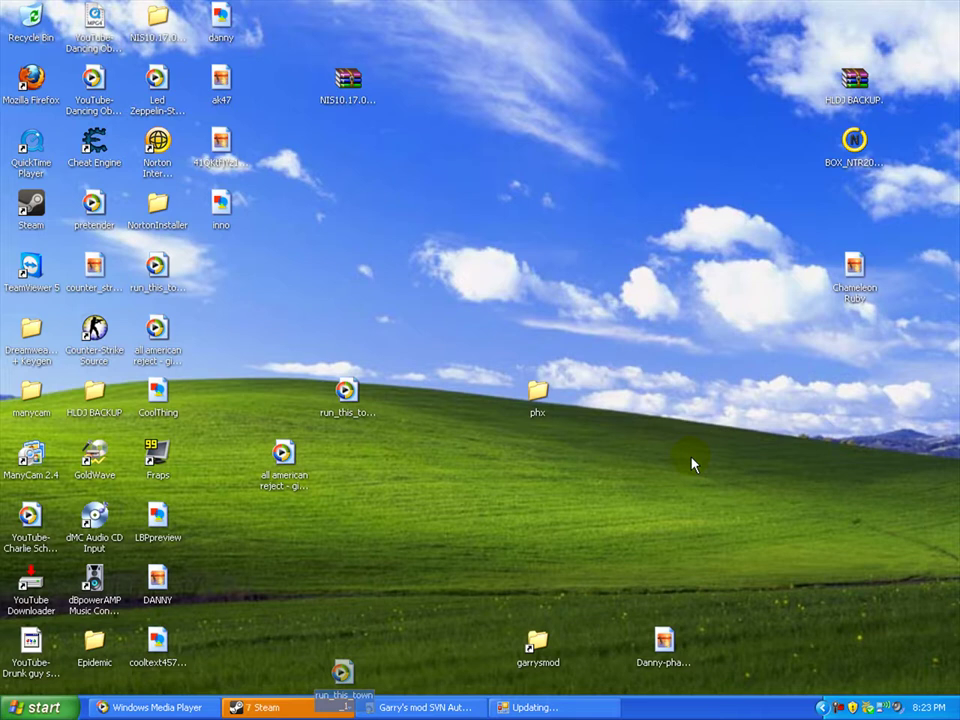
Launch Firefox from the Start menu and load 3rdera.com
click(35, 707)
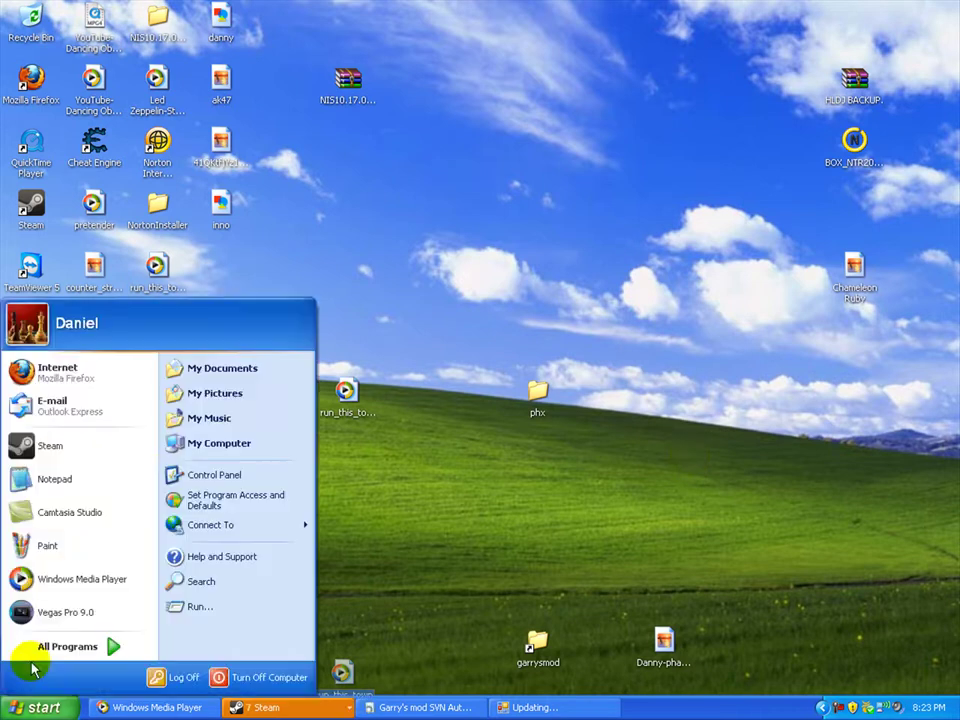
click(92, 366)
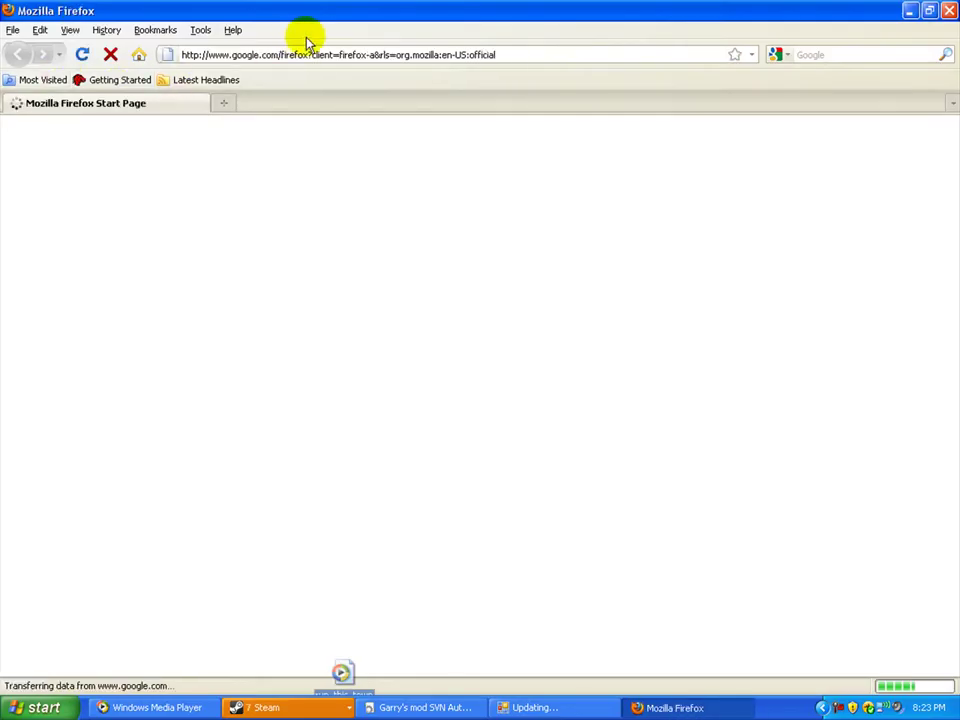
click(314, 52)
text(3)
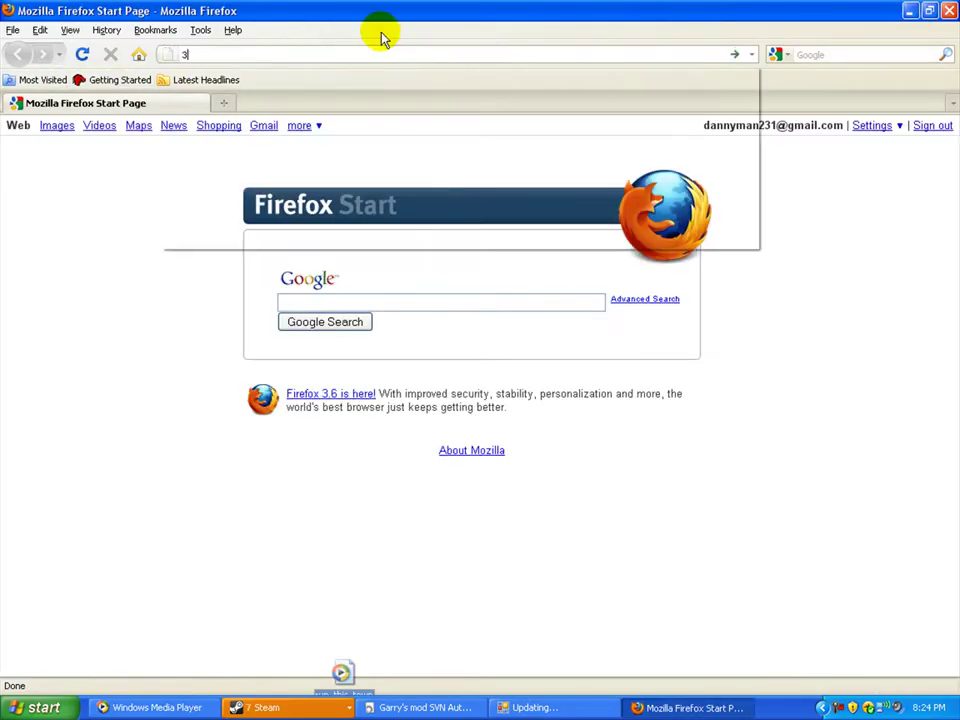
text(rdera,c)
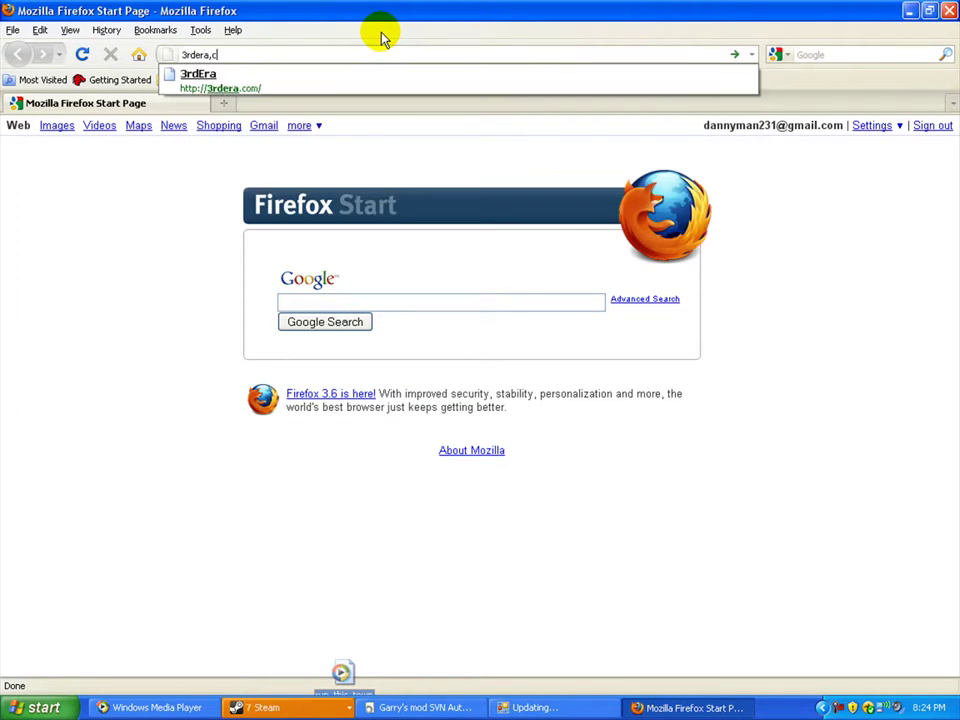
key(BackSpace)
key(BackSpace)
text(.com)
key(Return)
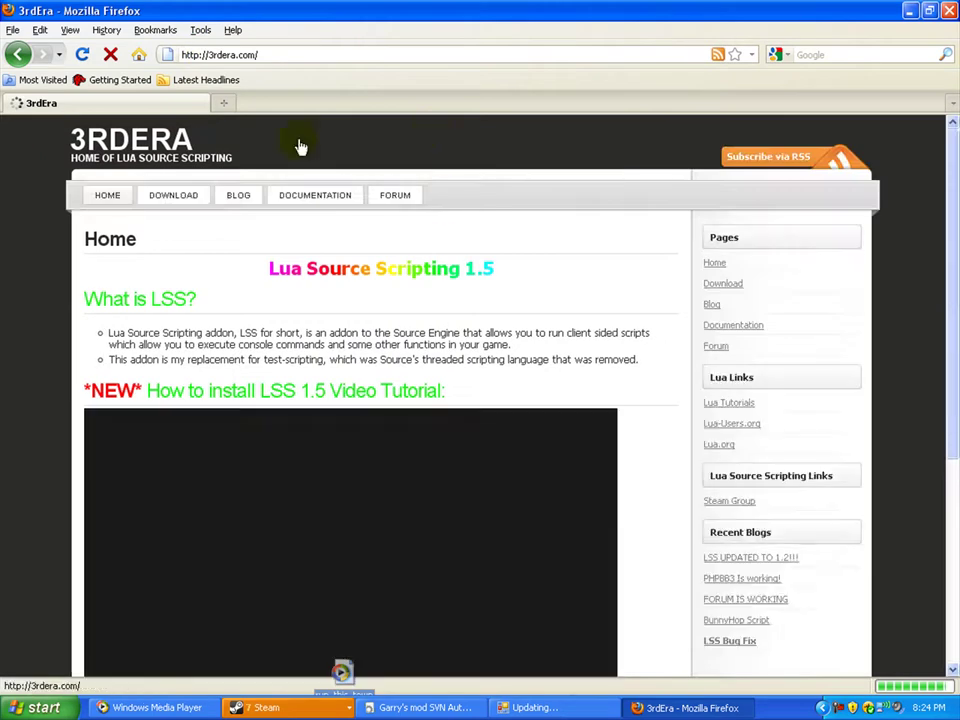
Save the Counter-Strike: Source addons.zip (LSSCSS) from the 3rdEra Download page to disk
scroll(240, 225, down, 2)
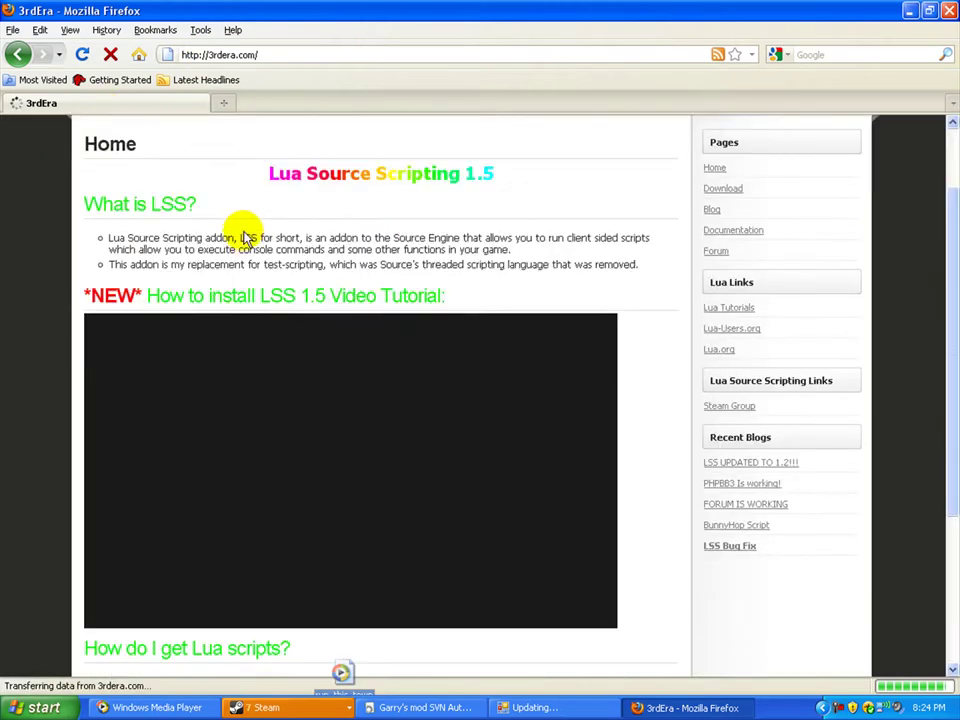
scroll(246, 231, up, 2)
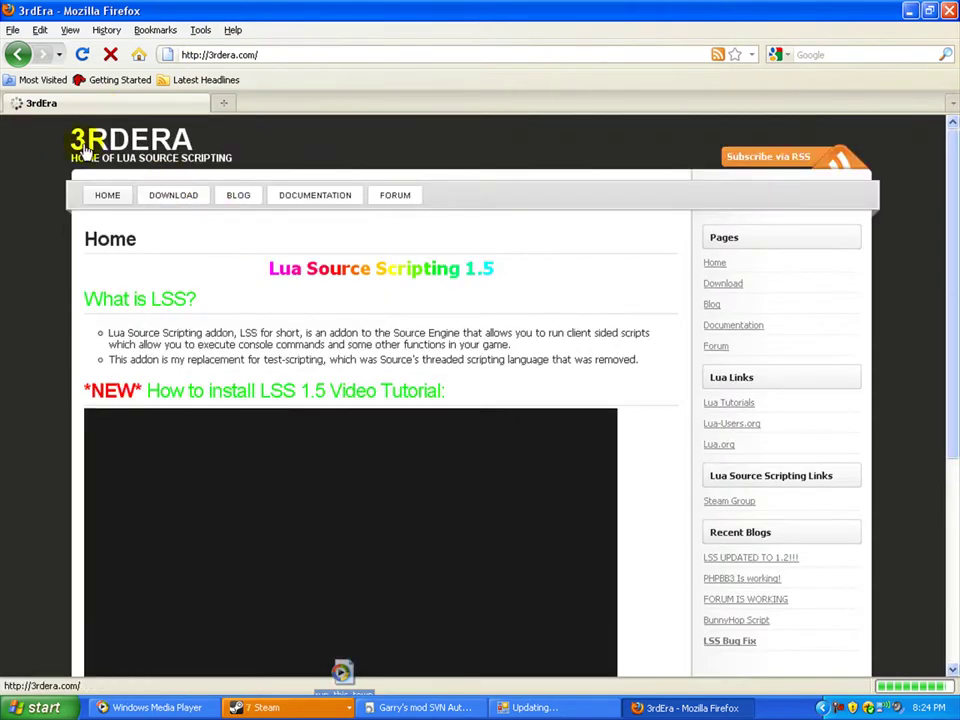
click(167, 200)
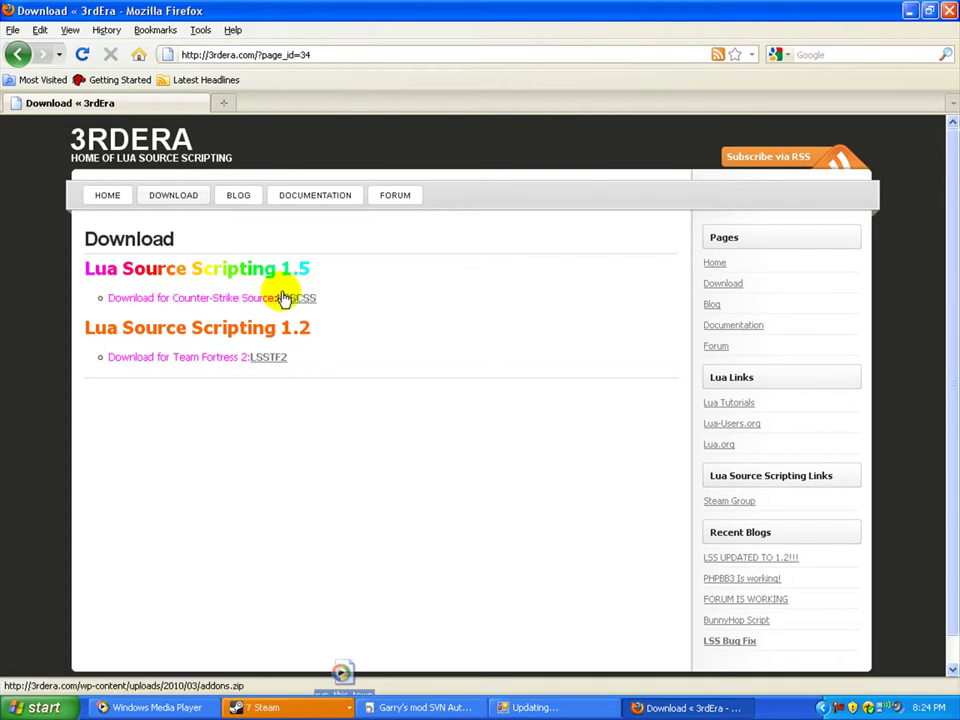
click(284, 302)
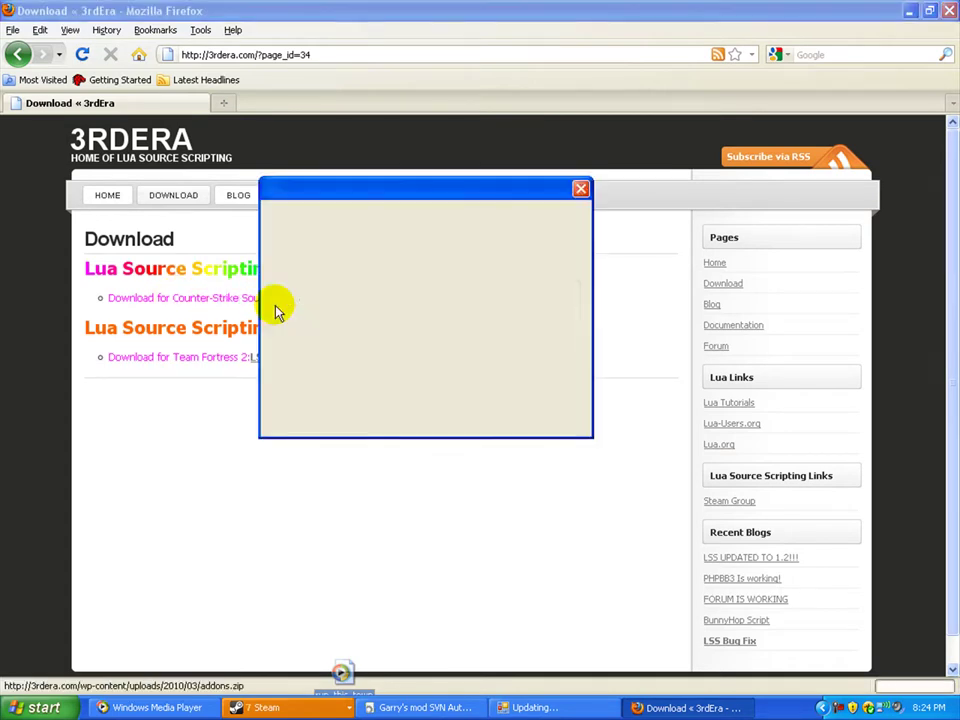
click(297, 324)
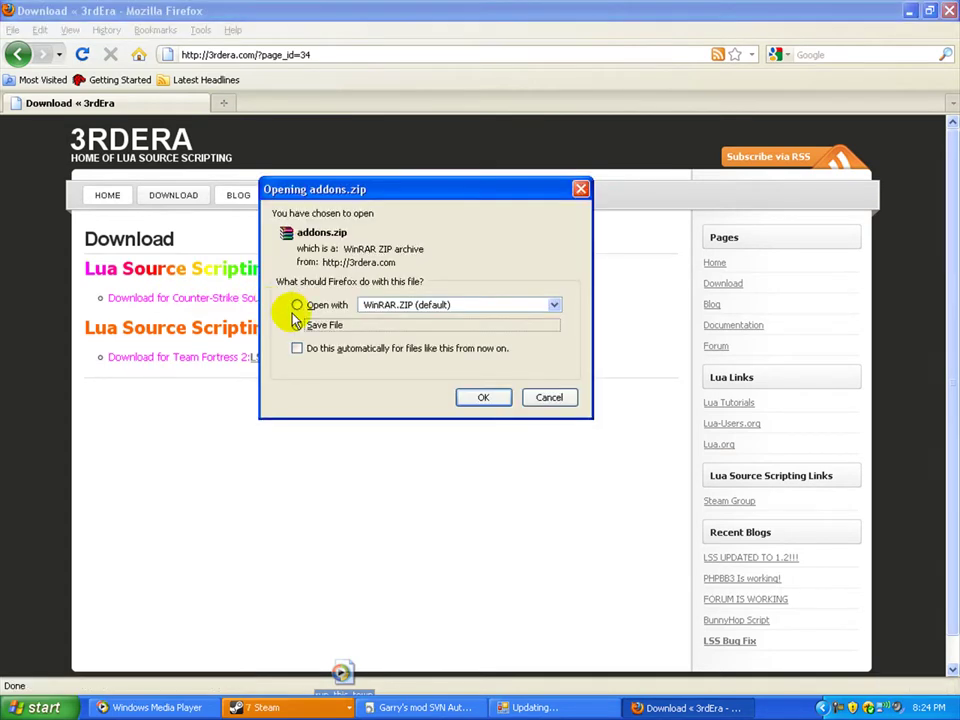
click(475, 399)
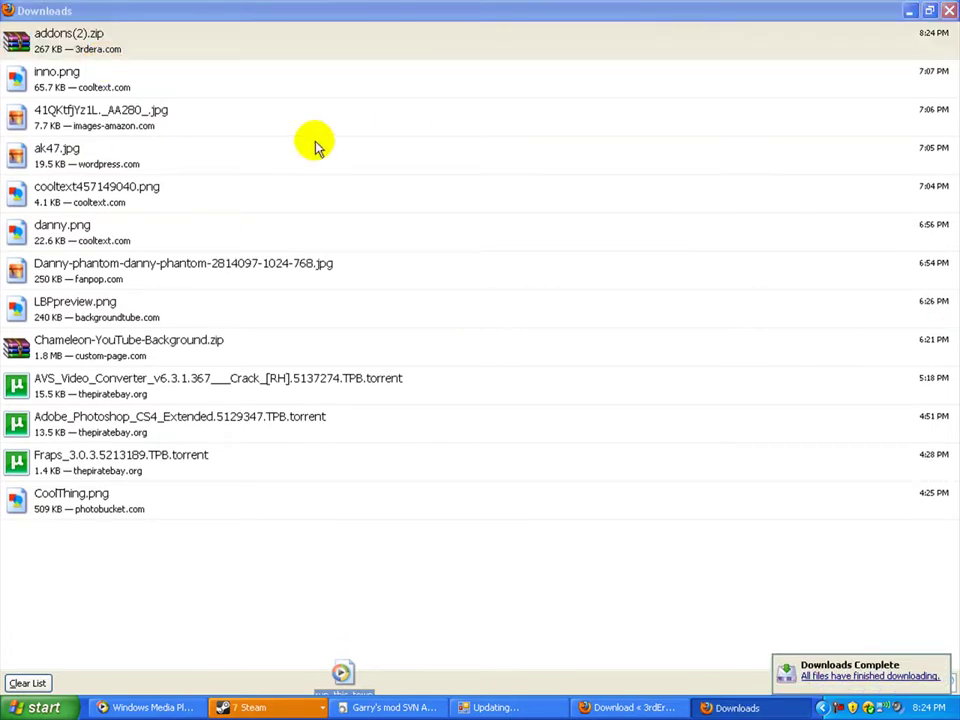
Extract LSS.dll and LSS.vdf from addons(2).zip into Downloads\addons(2)
click(120, 97)
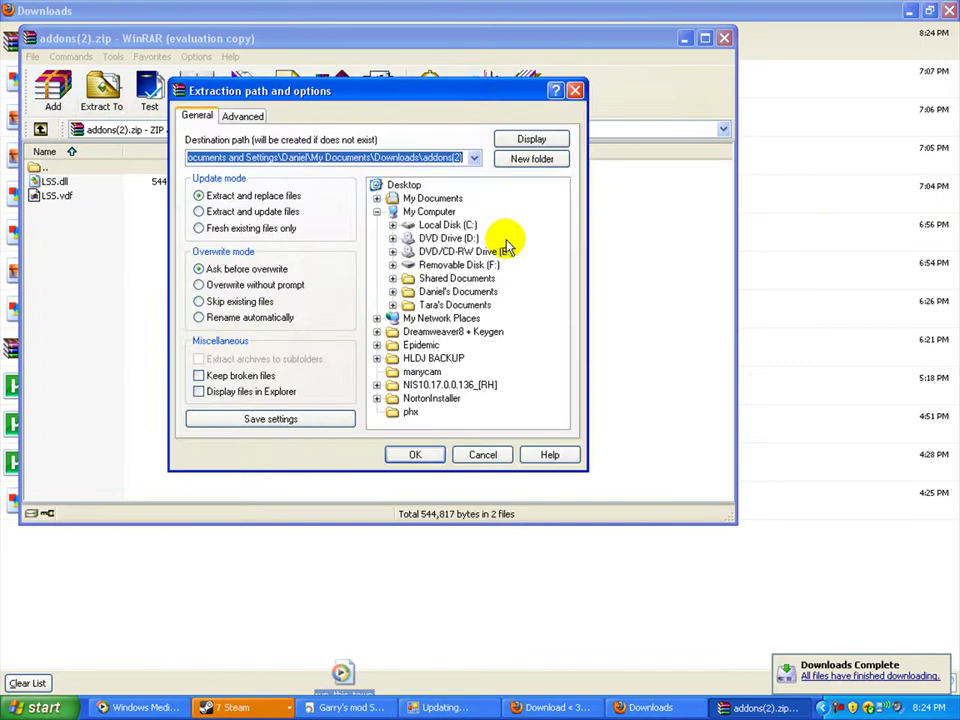
click(414, 454)
Open the extracted addons(2) folder under My Documents\Downloads
click(726, 40)
click(44, 707)
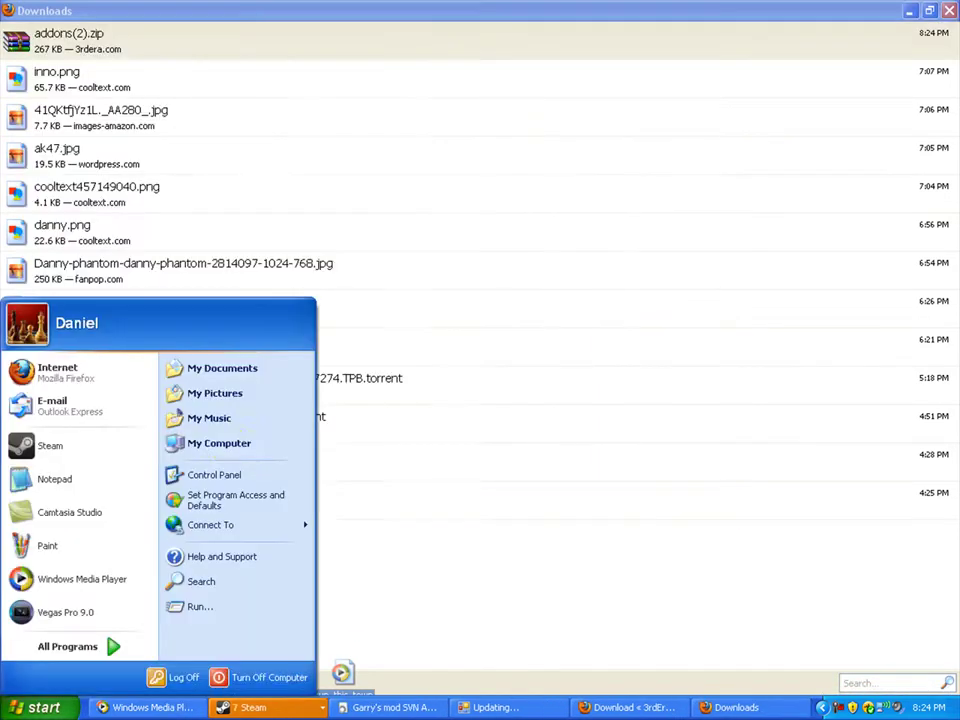
click(214, 368)
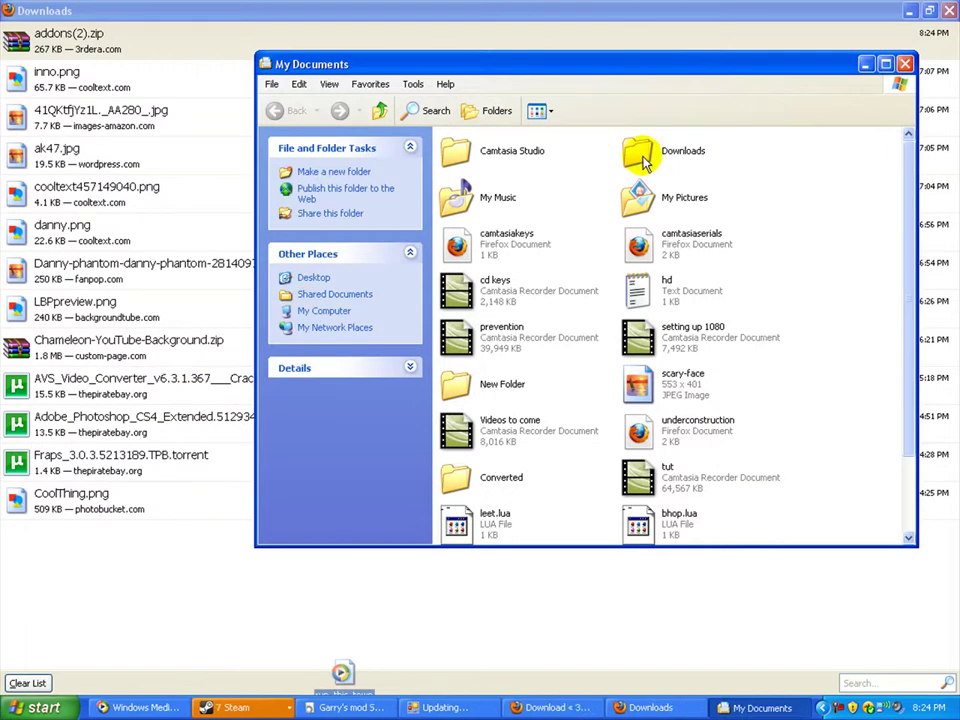
double_click(636, 150)
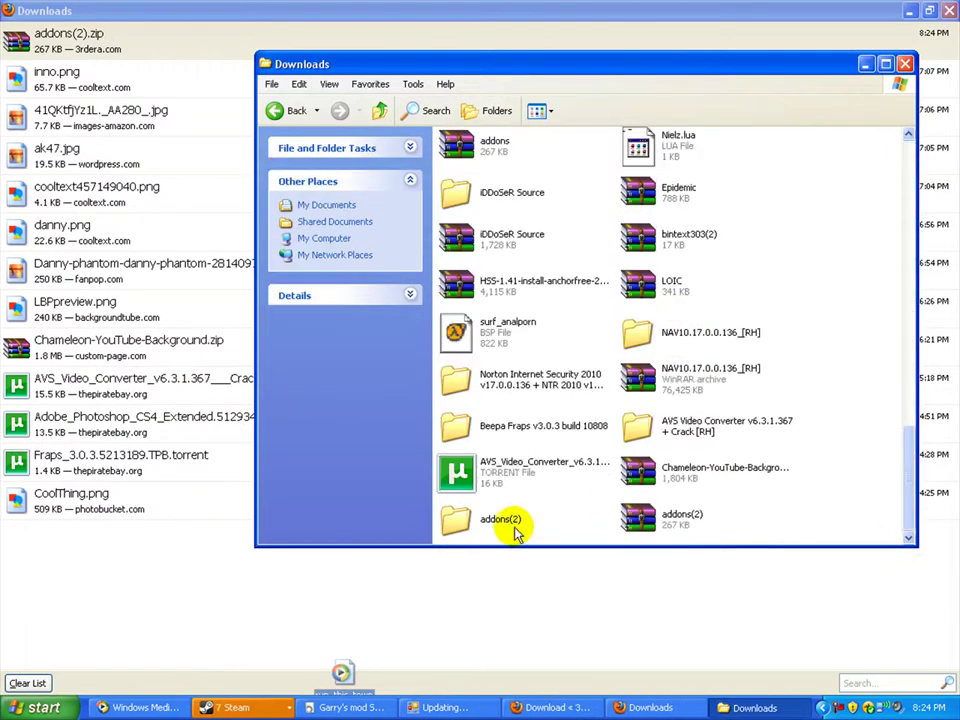
double_click(479, 524)
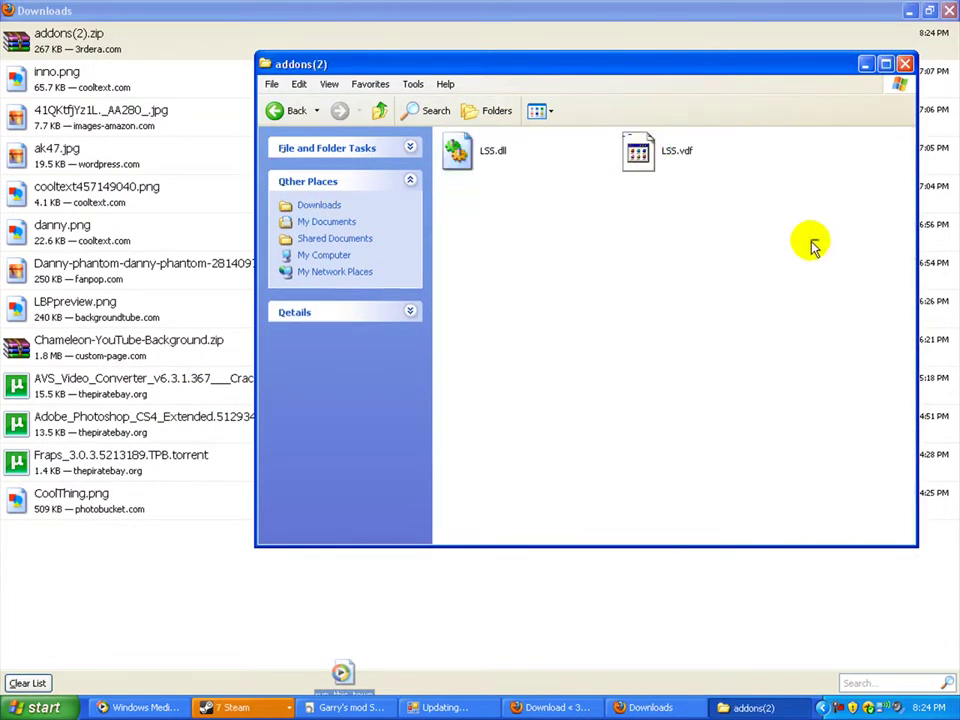
Copy LSS.dll and LSS.vdf
drag(821, 238, 482, 146)
right_click(477, 141)
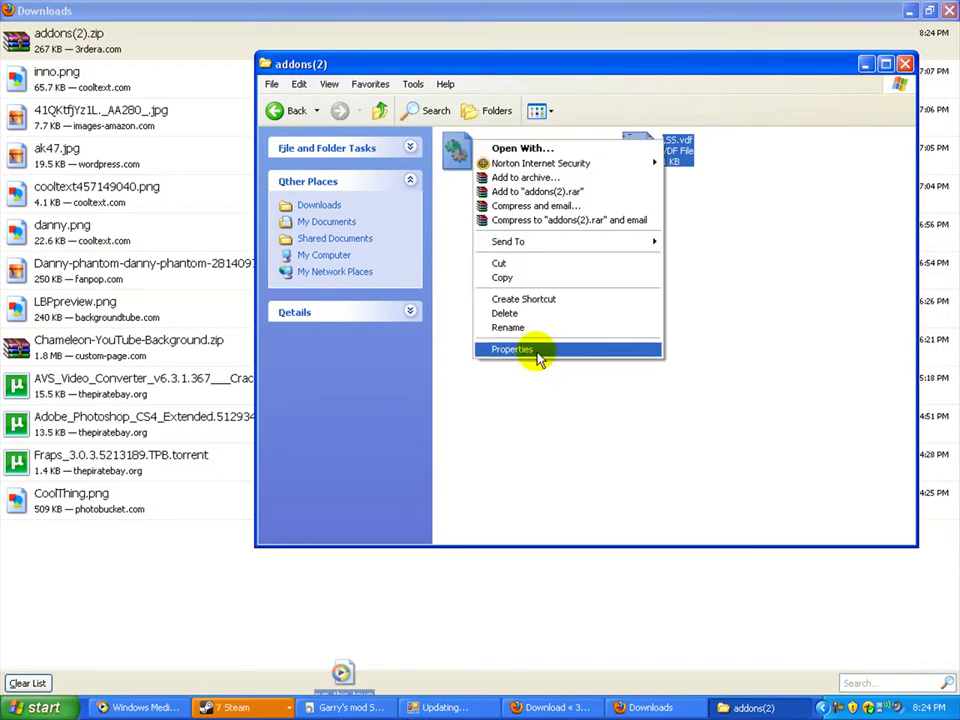
click(525, 278)
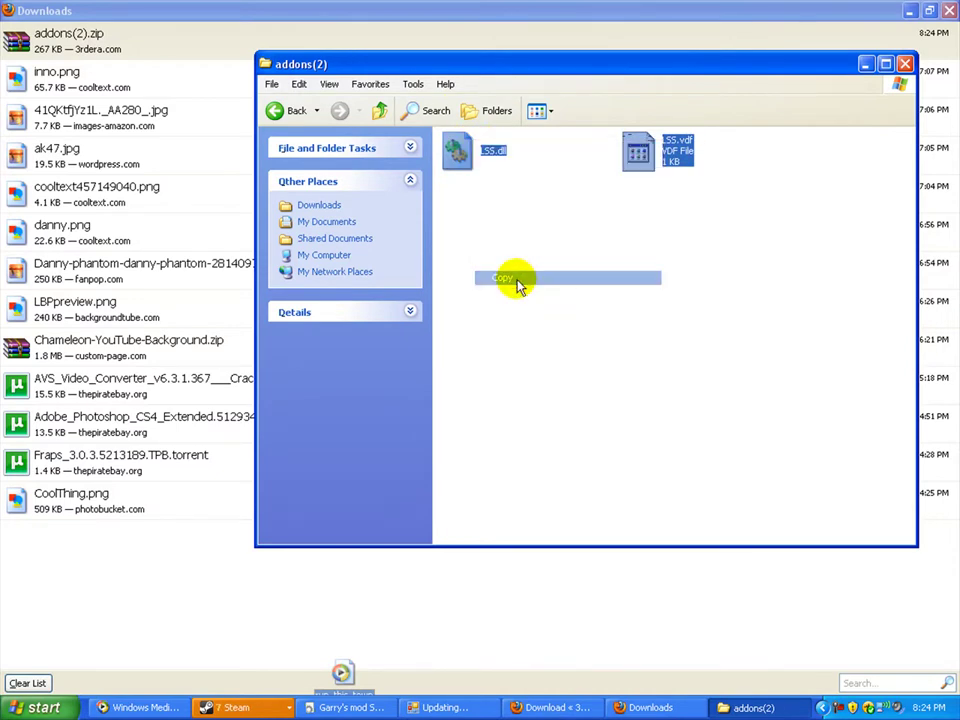
Open Program Files on Local Disk (C:) via My Computer
click(40, 707)
click(249, 452)
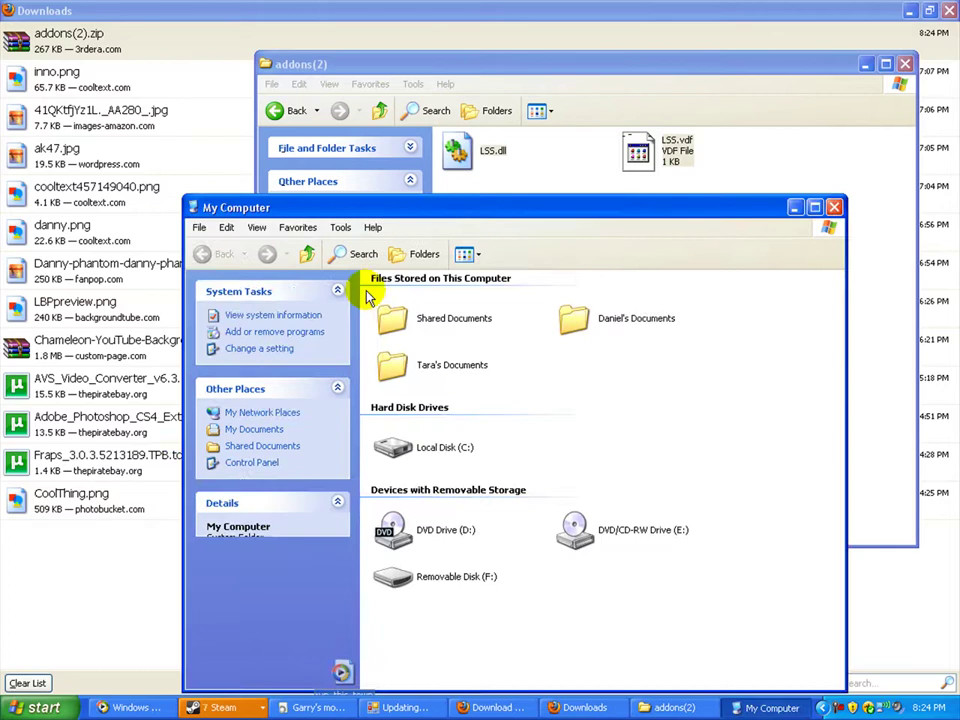
double_click(397, 389)
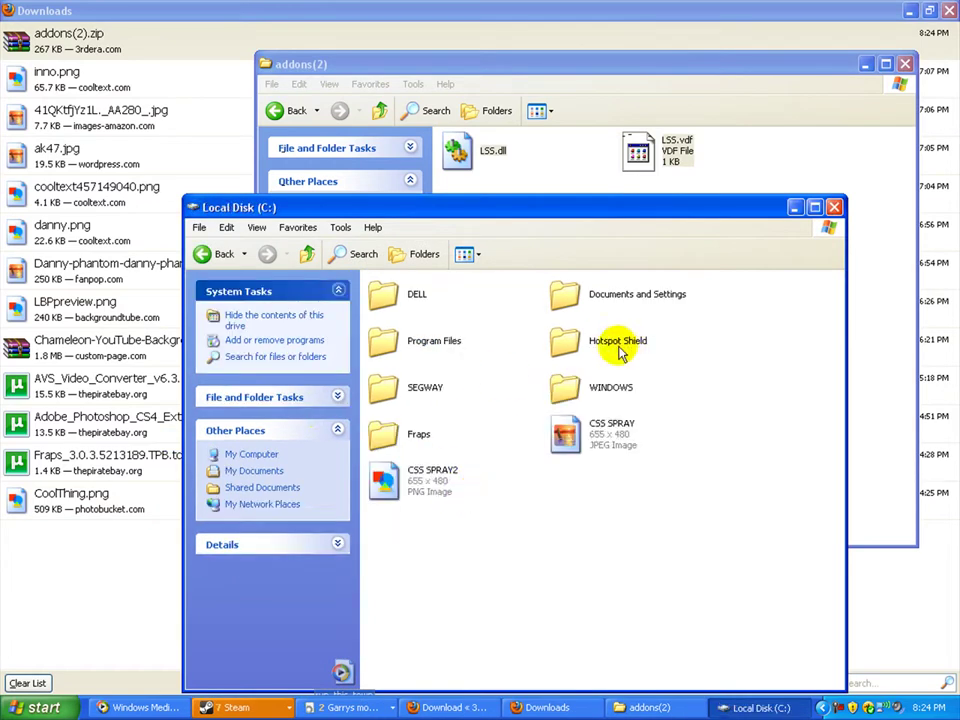
double_click(435, 345)
scroll(492, 477, down, 4)
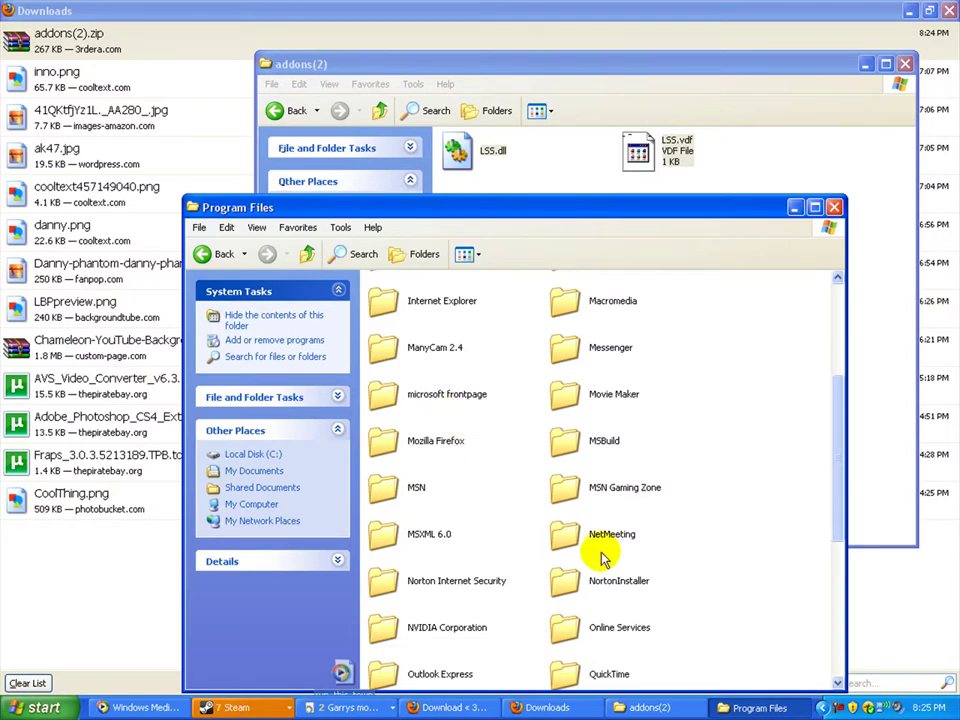
scroll(515, 560, down, 5)
scroll(501, 544, up, 5)
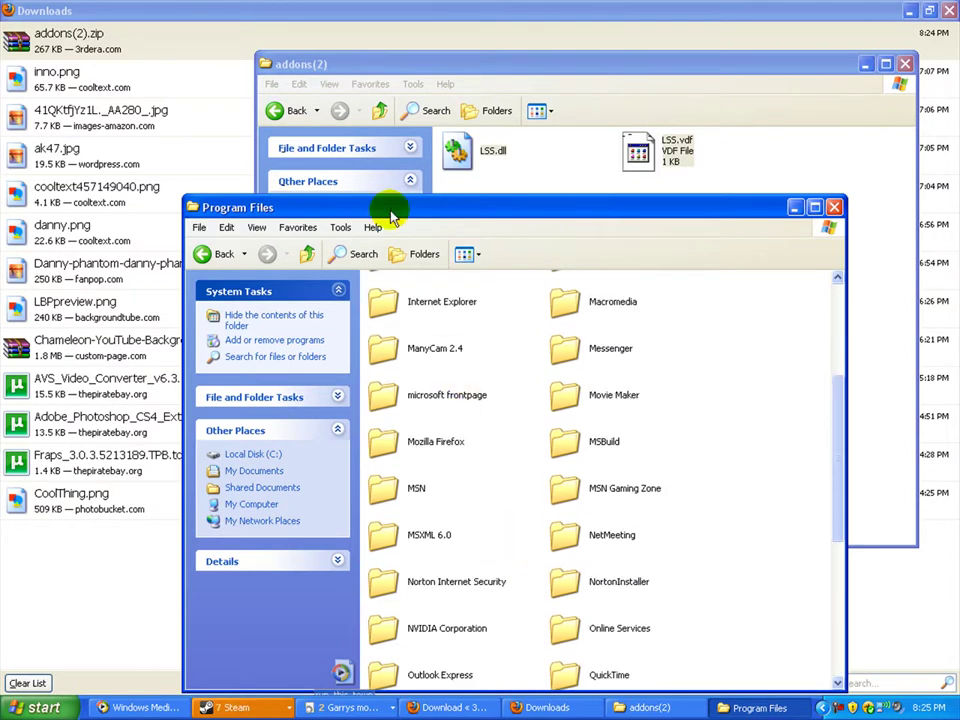
Go into Steam > steamapps > counter-strike source
key(s)
scroll(493, 621, down, 2)
click(455, 602)
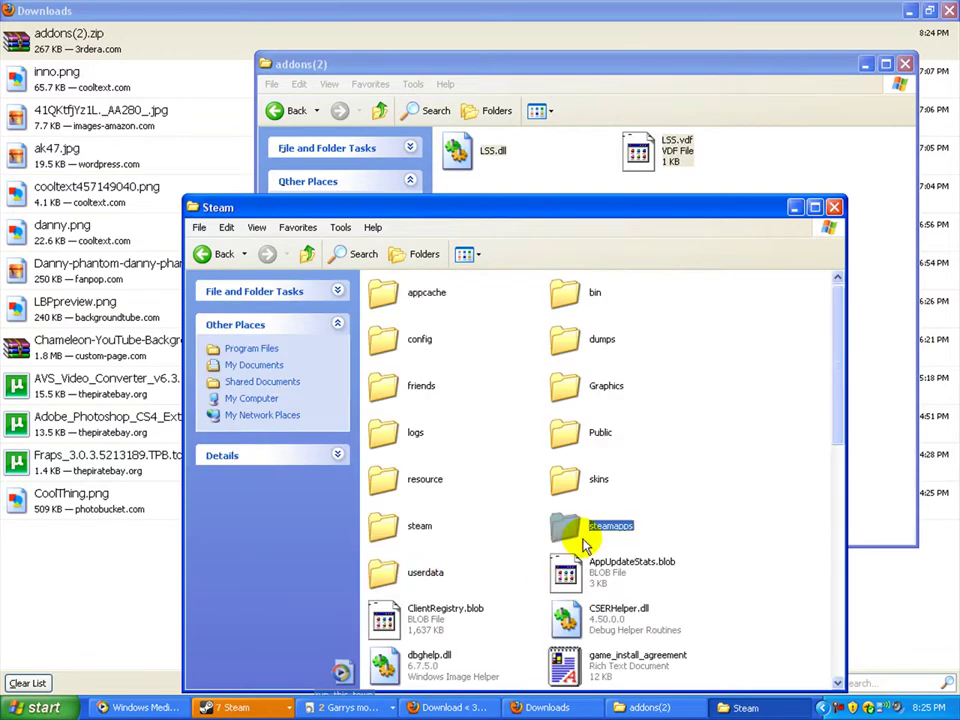
double_click(583, 538)
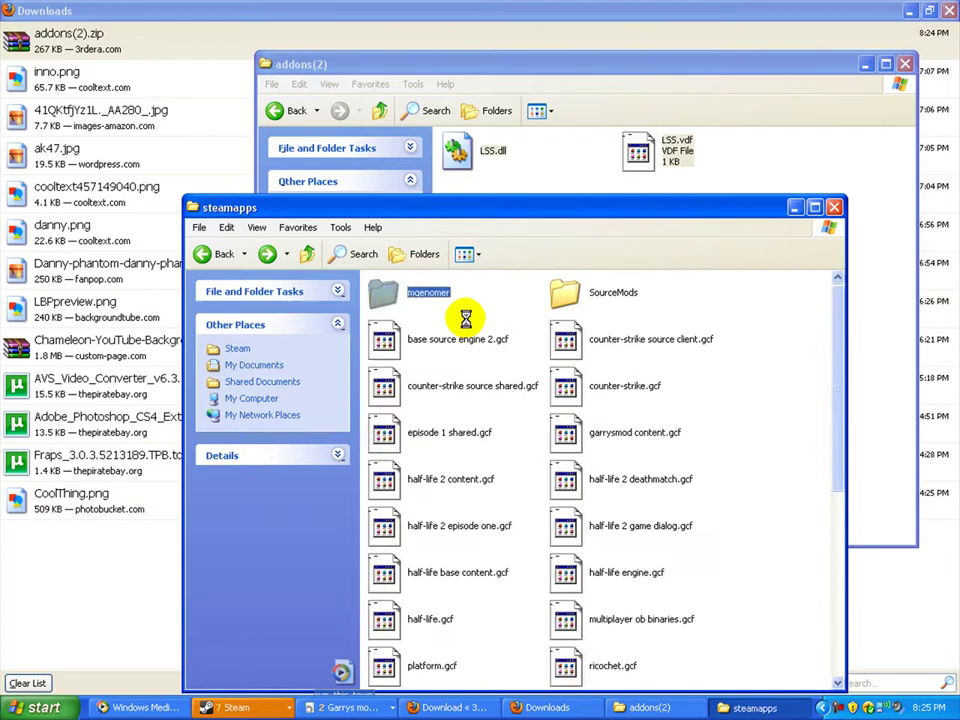
double_click(603, 300)
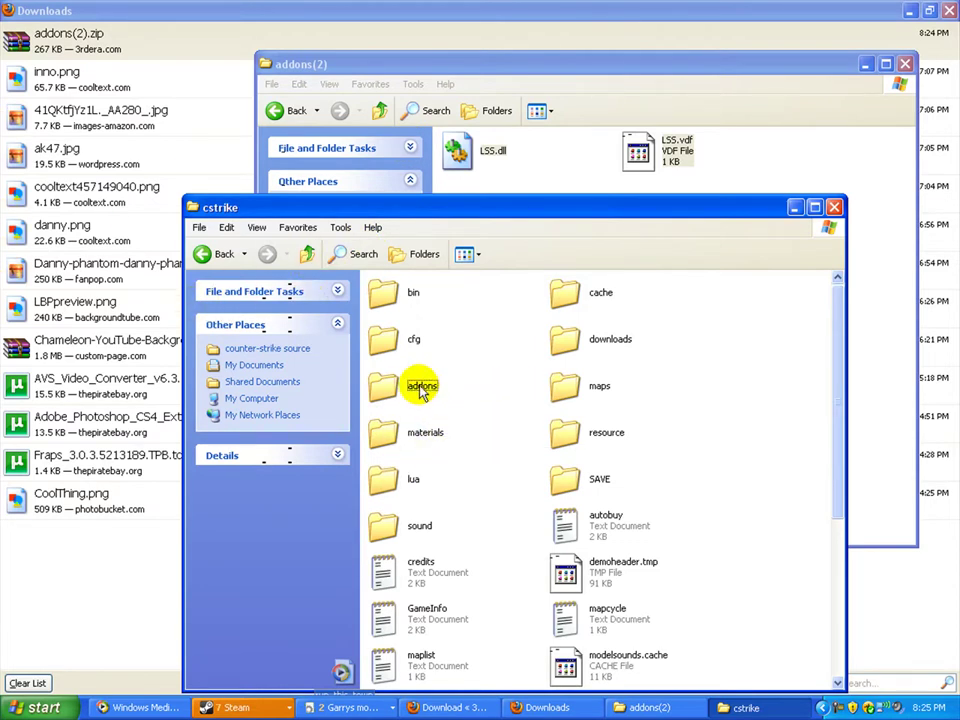
Paste the LSS files into addons, replacing all existing copies
key(ctrl+v)
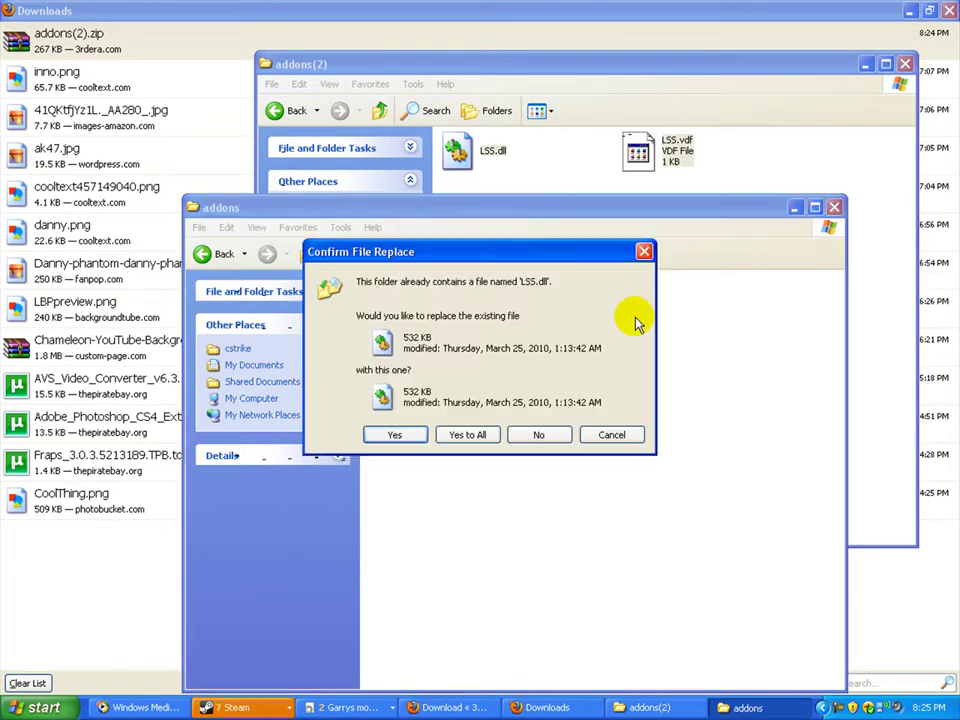
key(Return)
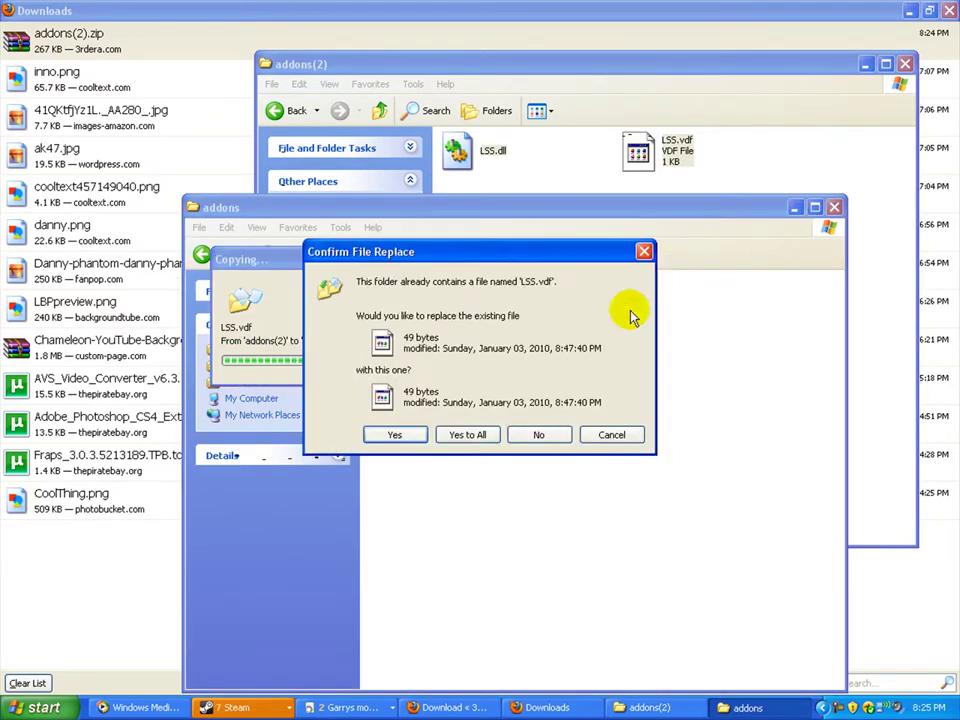
click(476, 440)
Delete the old lss text file and create a new text document in addons
click(433, 358)
key(Delete)
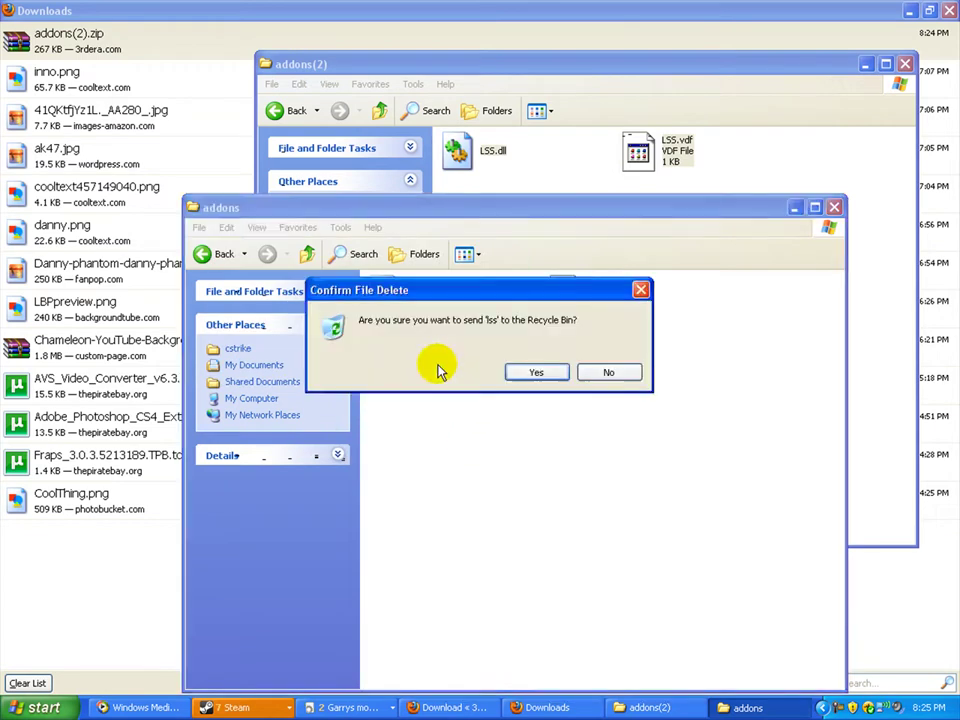
key(Return)
right_click(488, 390)
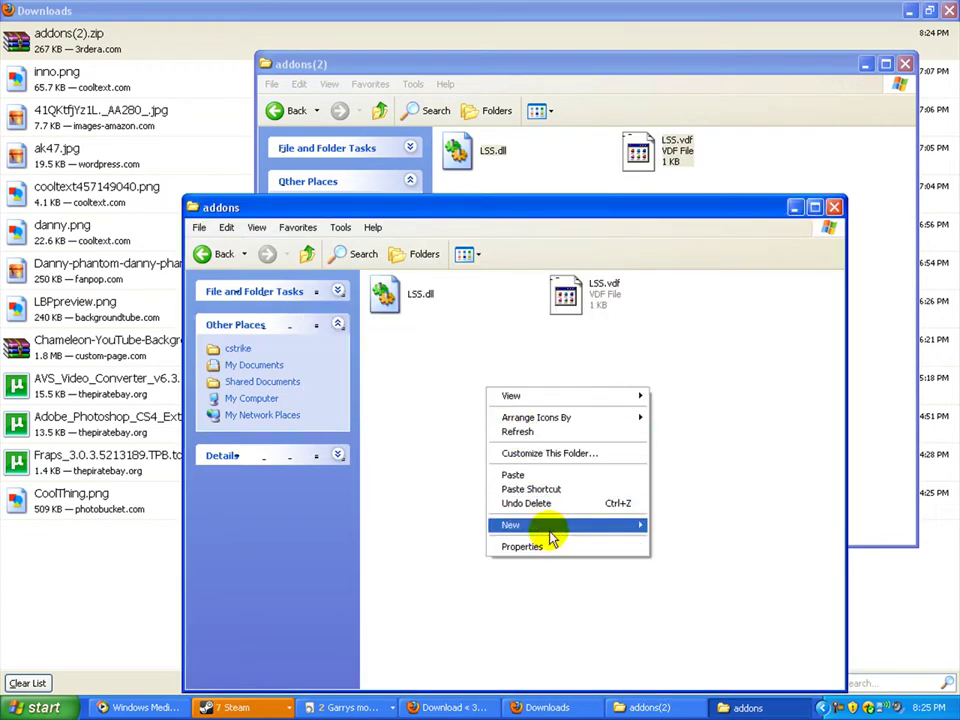
mouse_move(554, 535)
click(697, 646)
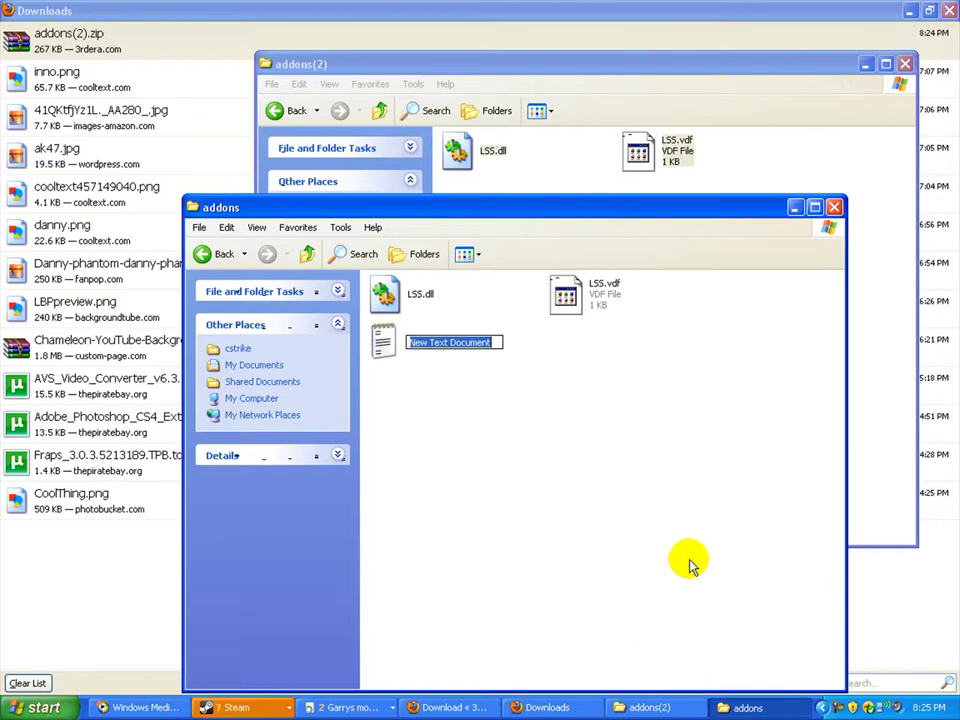
Name the new file lss, save 'openscript' in it with Notepad, and close Notepad
text(ss)
key(Return)
key(Return)
text(openscript)
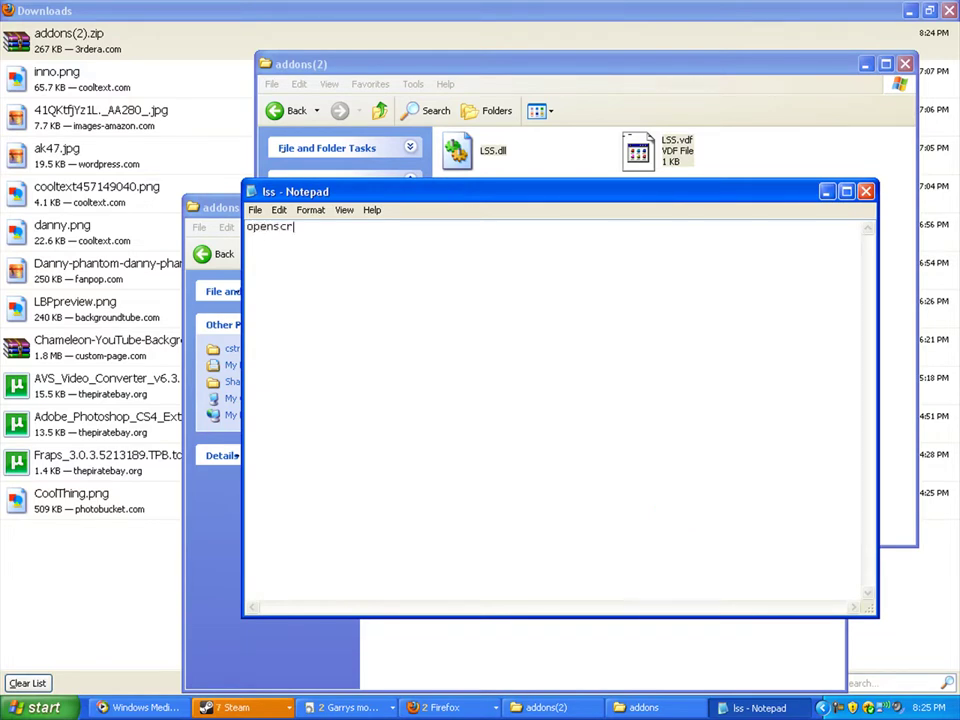
click(255, 210)
click(269, 256)
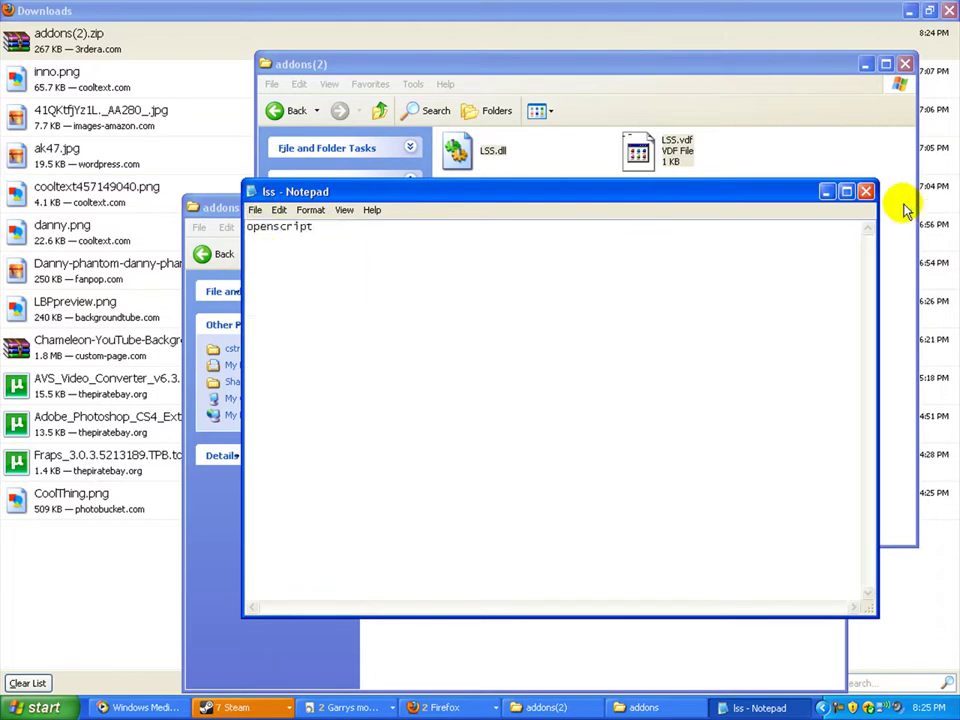
click(866, 192)
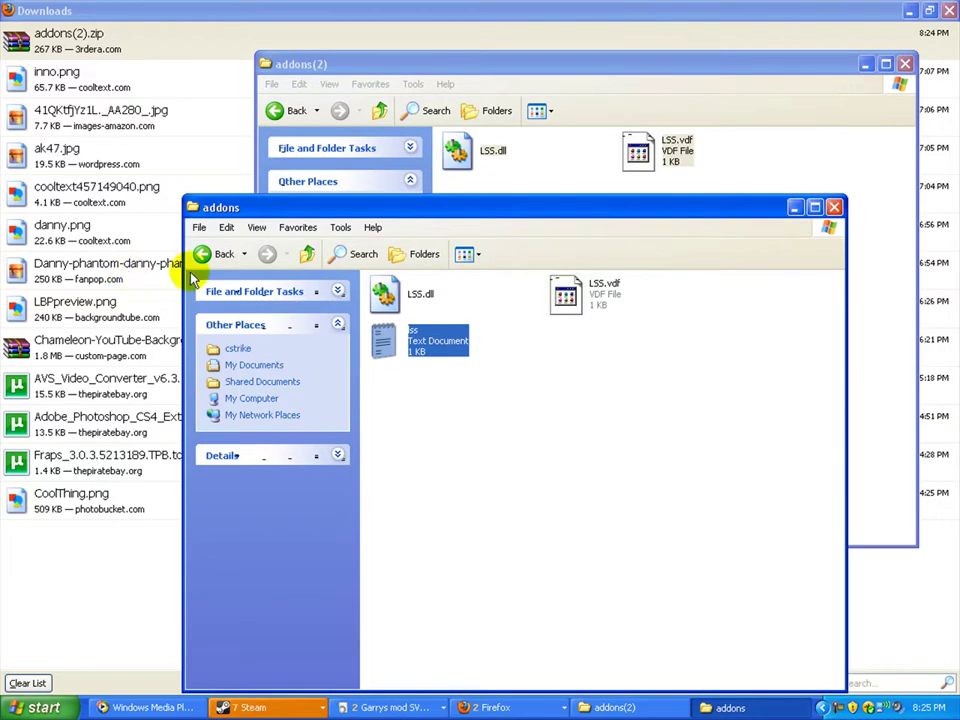
Open cstrike's lua folder and look over bhop.lua, bhopfast.lua and leet.lua
click(224, 254)
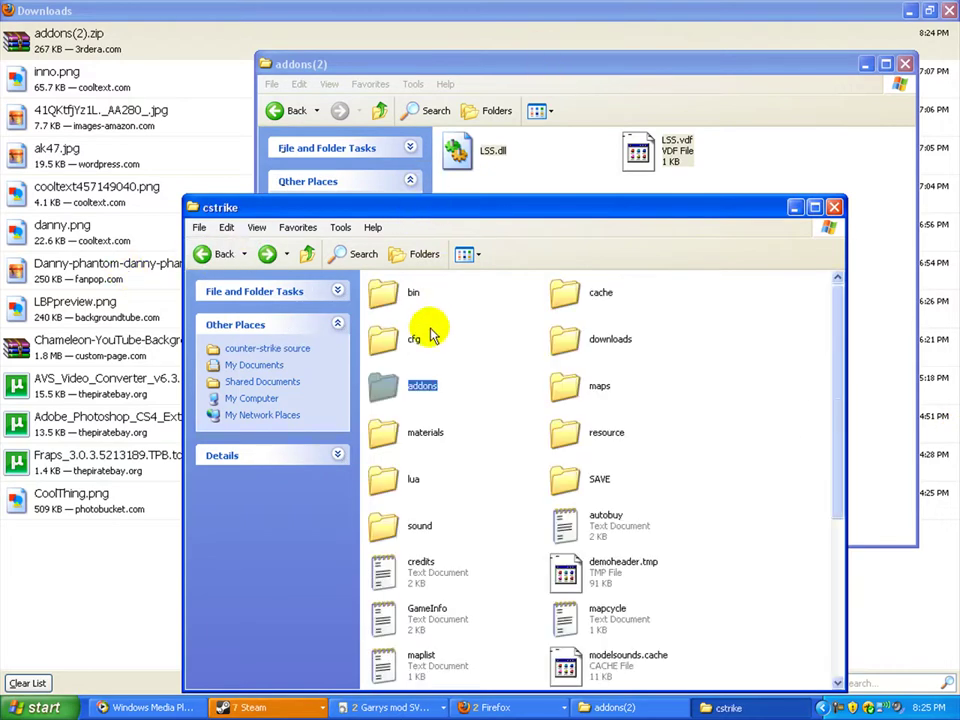
click(409, 480)
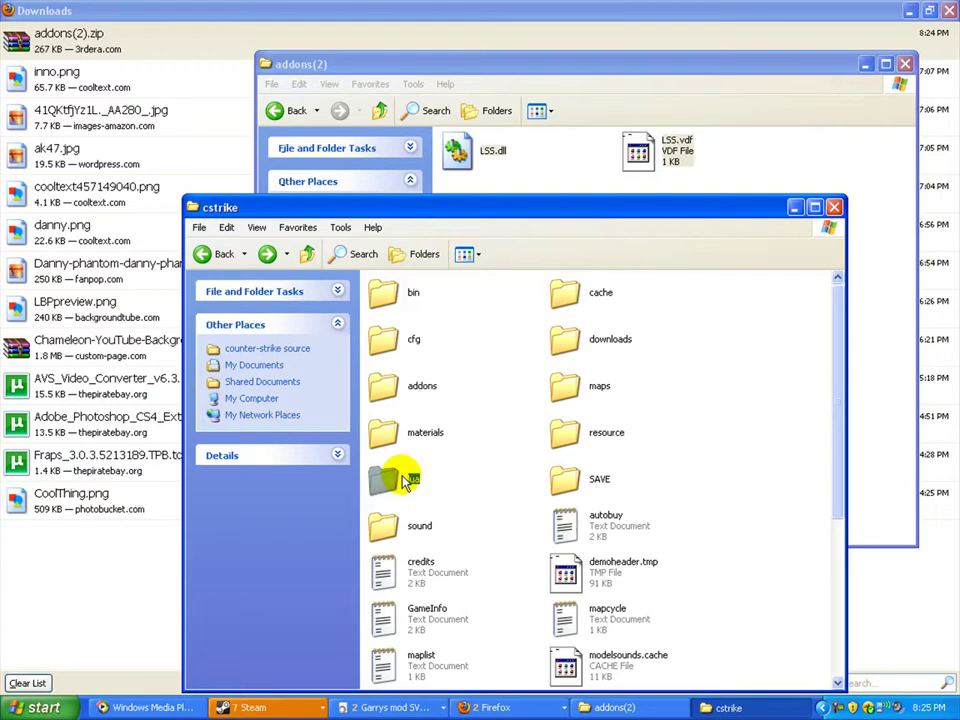
click(455, 470)
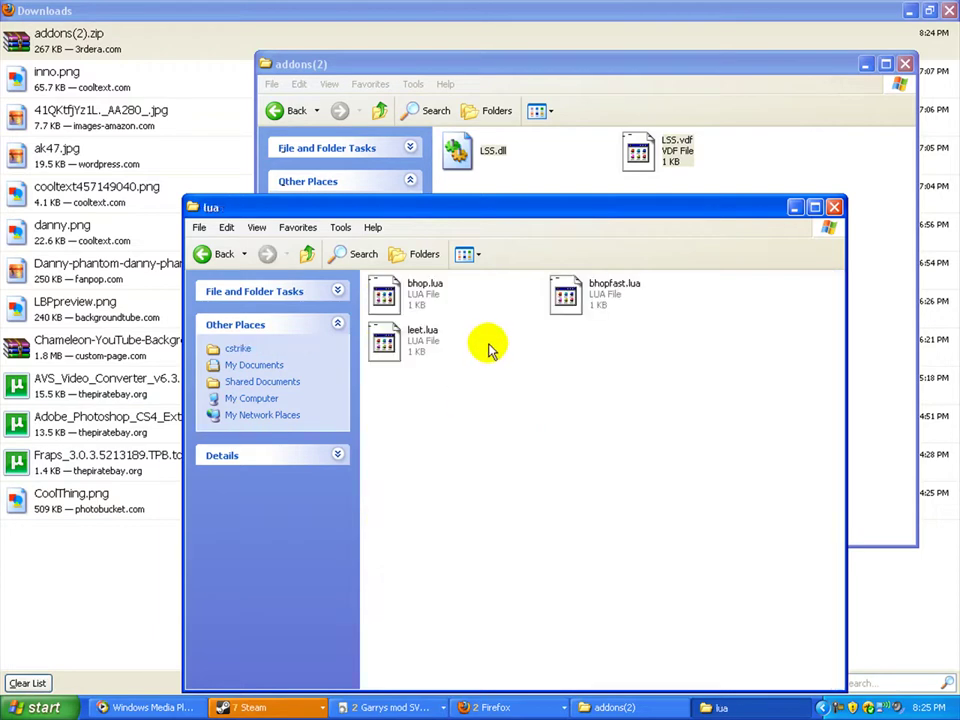
mouse_move(702, 415)
mouse_down()
mouse_move(414, 358)
mouse_move(285, 280)
mouse_move(230, 295)
mouse_up()
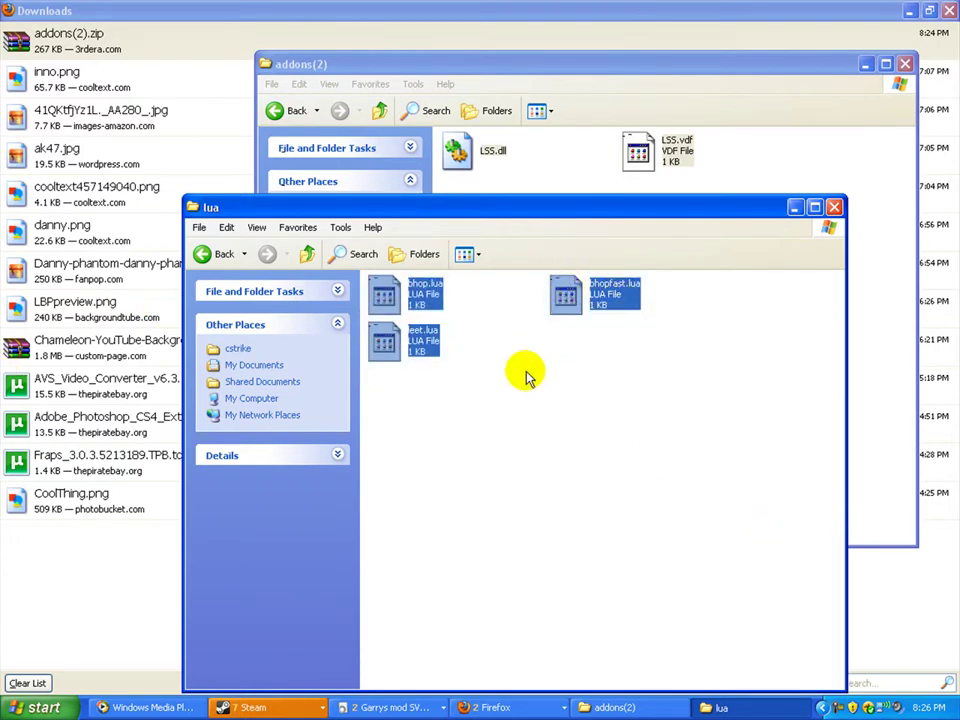
mouse_move(782, 483)
mouse_down()
mouse_move(347, 333)
mouse_move(339, 501)
mouse_move(345, 495)
mouse_up()
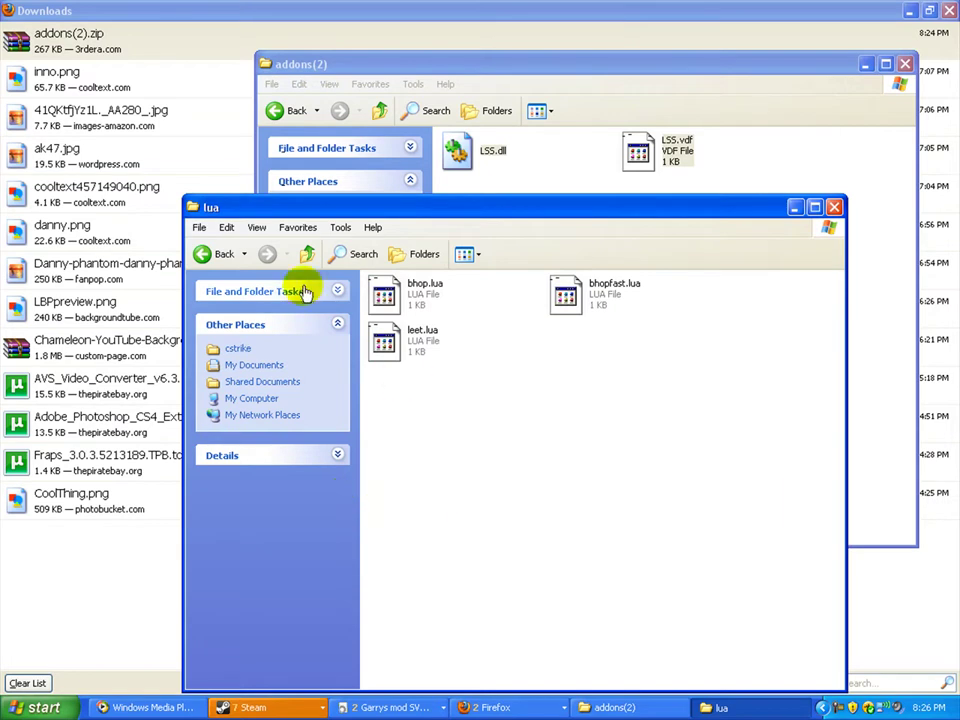
click(384, 293)
click(576, 381)
click(40, 707)
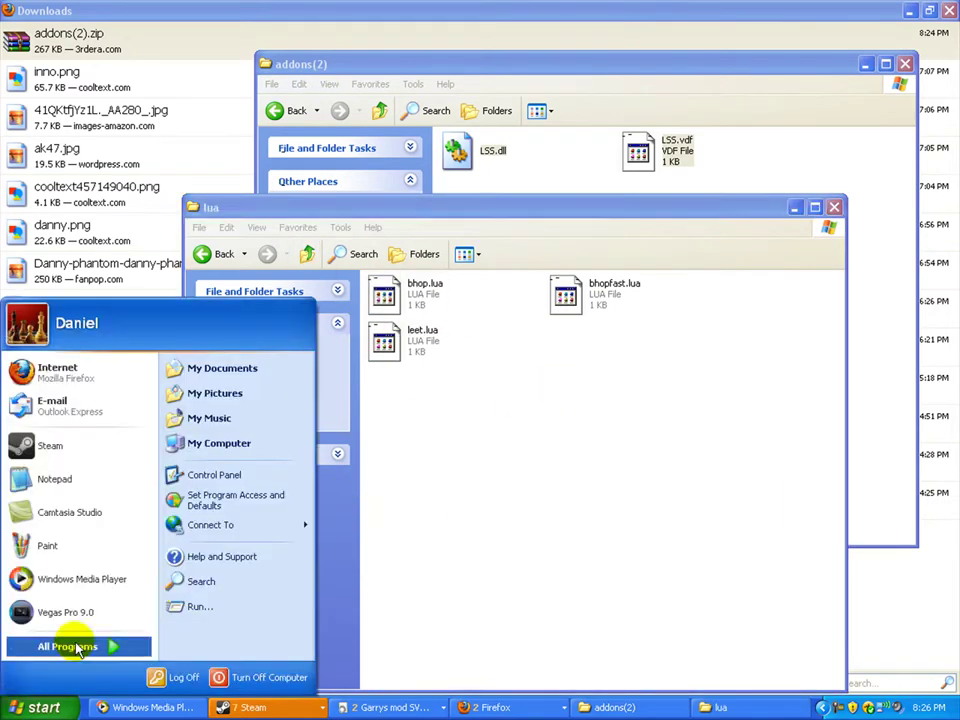
Start a blank Notepad and bring the 3rdEra Firefox window back to the front
click(60, 480)
click(440, 707)
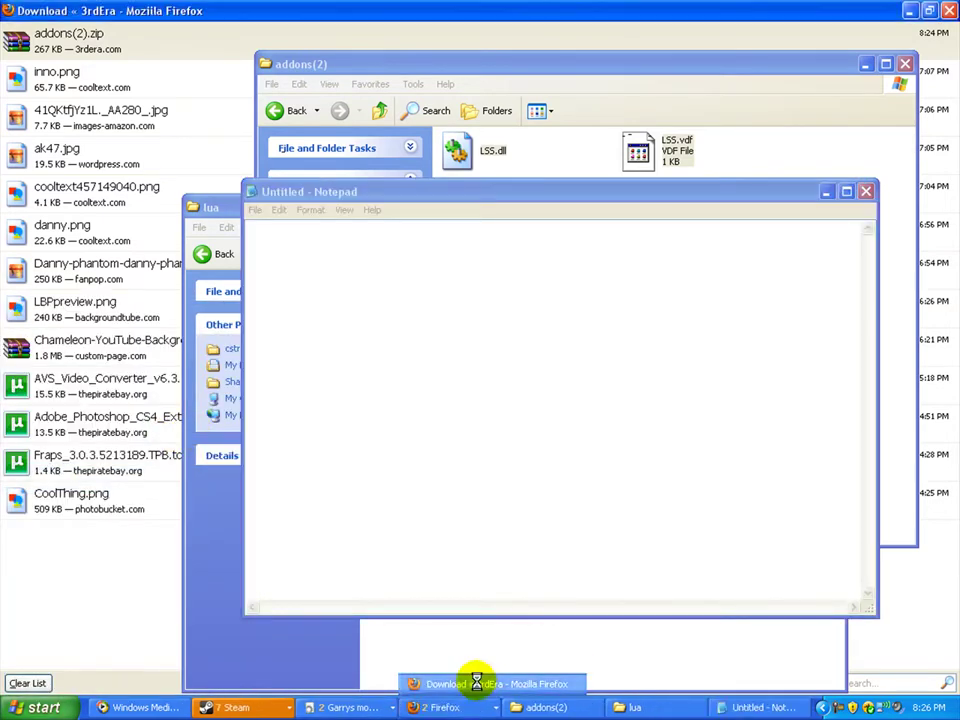
click(476, 681)
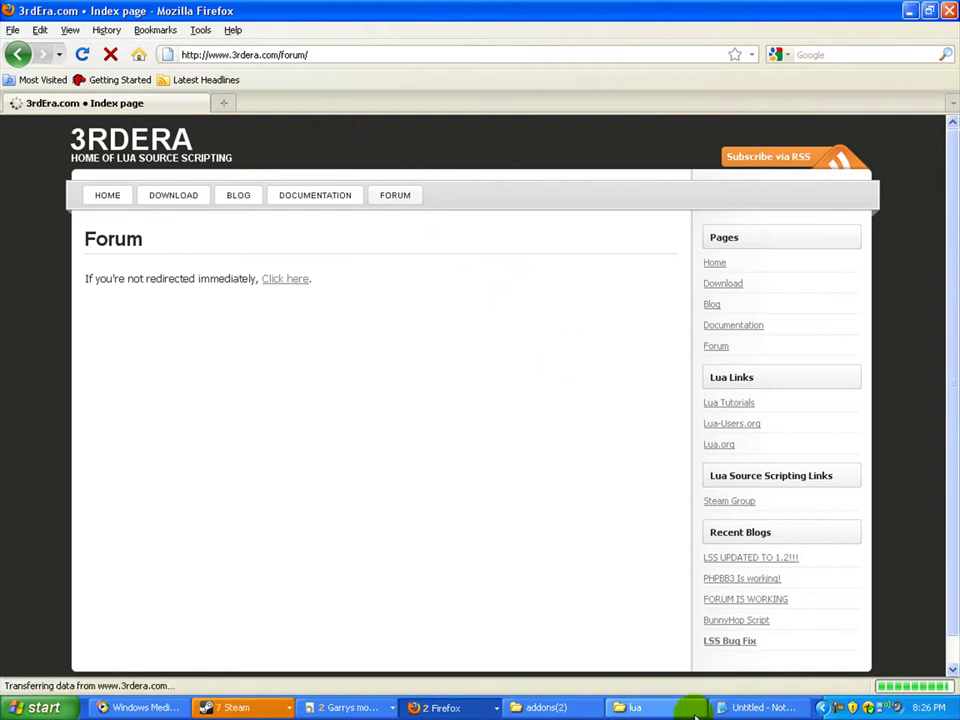
click(355, 707)
click(366, 664)
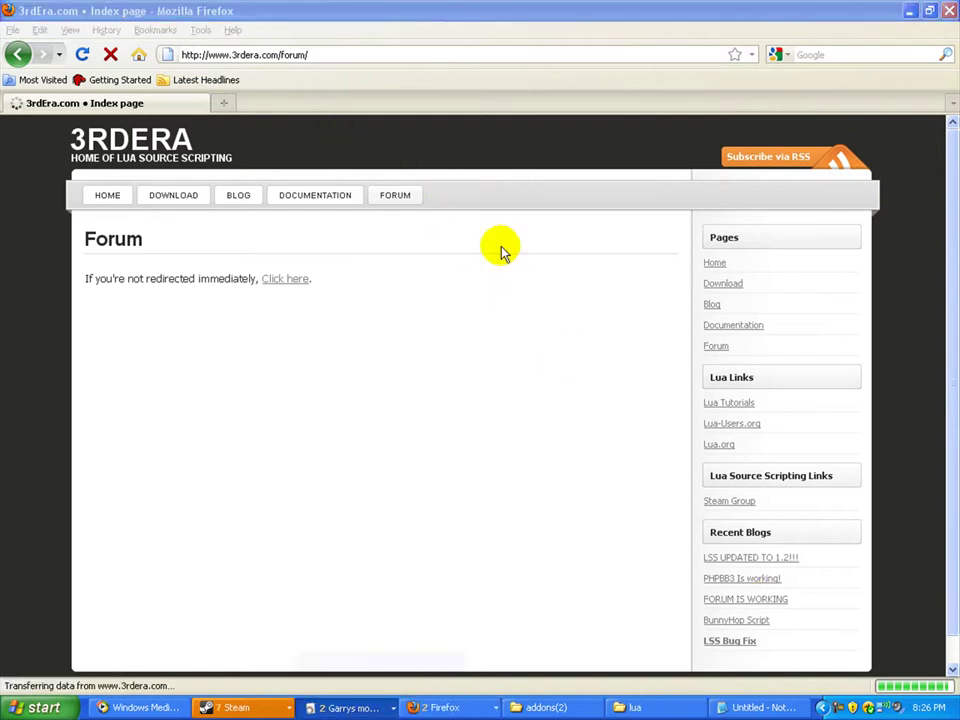
click(447, 8)
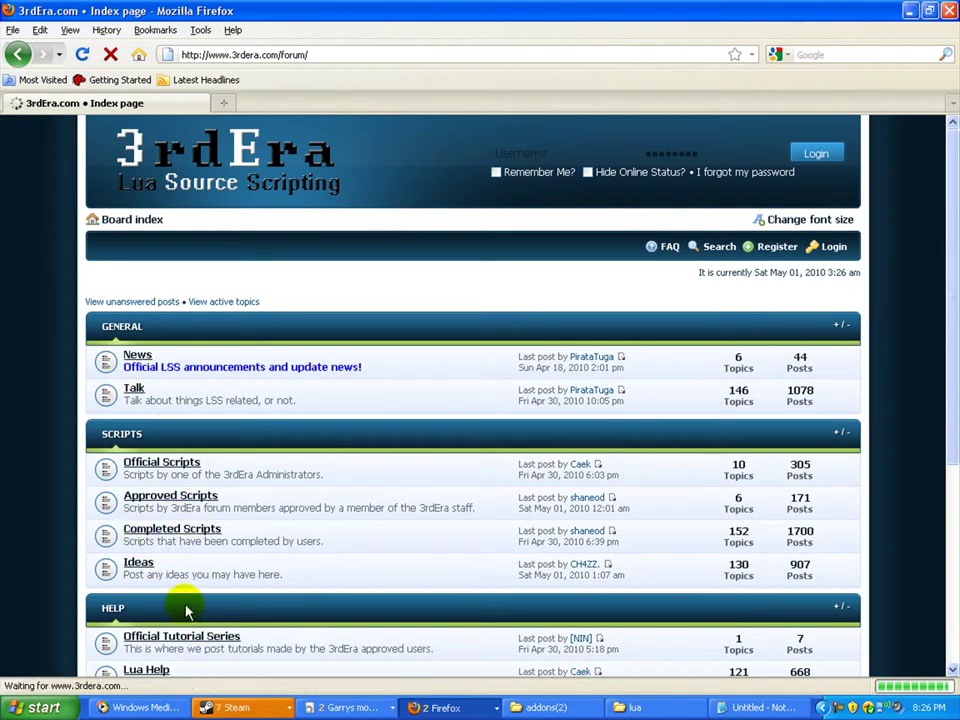
Open the 'Disconnect Script :i' topic in the Completed Scripts forum
click(157, 538)
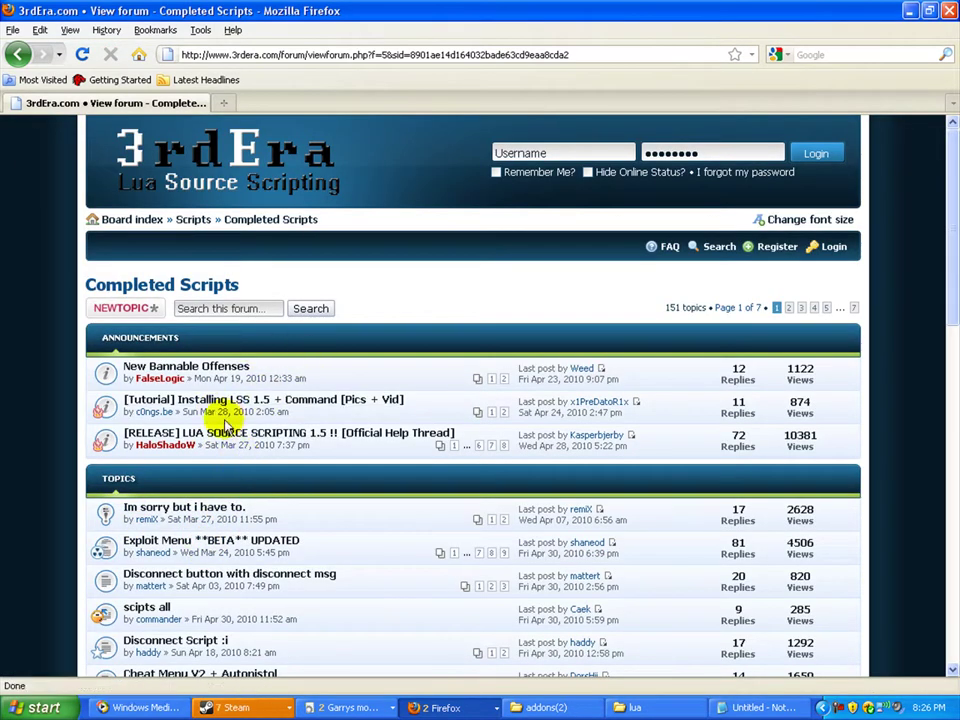
click(196, 648)
scroll(190, 634, down, 2)
scroll(193, 525, down, 4)
scroll(193, 529, up, 4)
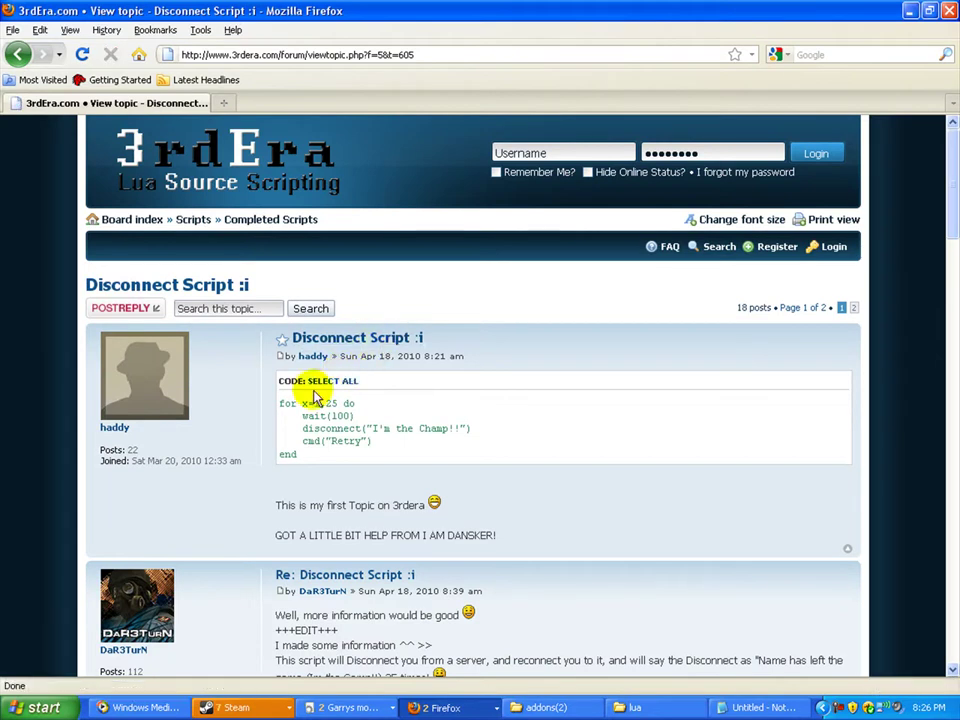
Copy the forum's disconnect script code and paste it into the blank Notepad
click(330, 381)
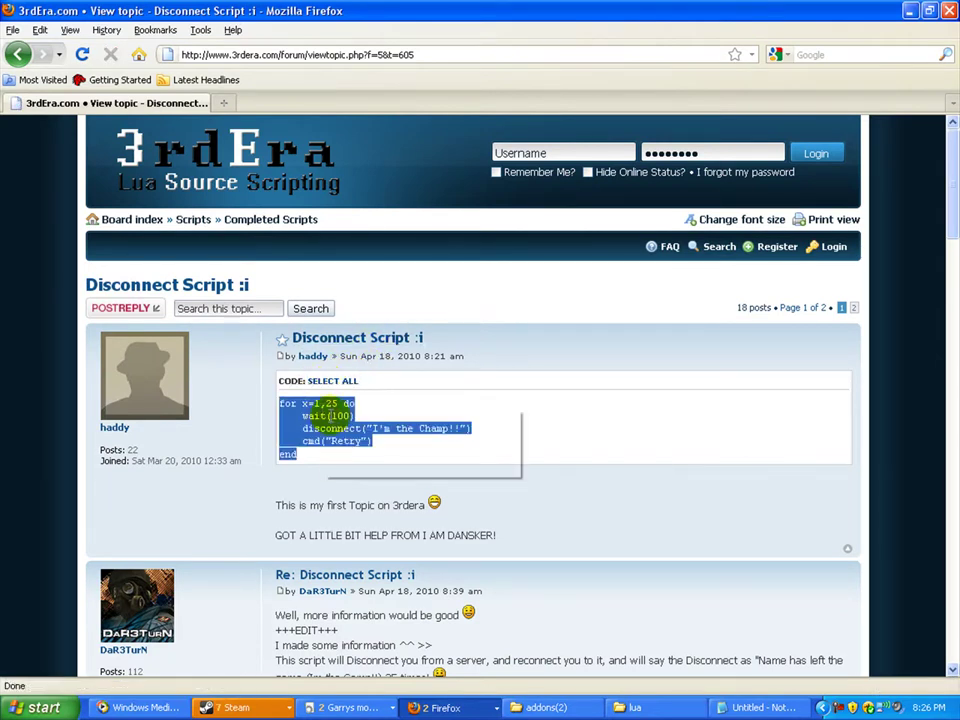
right_click(326, 410)
click(342, 420)
click(754, 699)
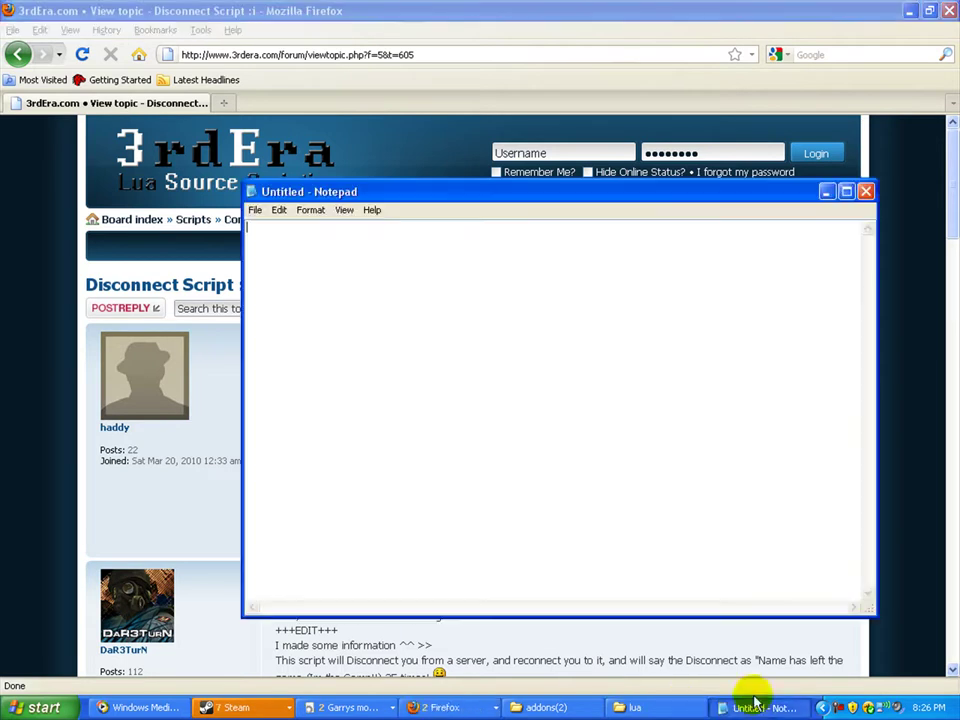
right_click(377, 341)
click(401, 361)
right_click(401, 361)
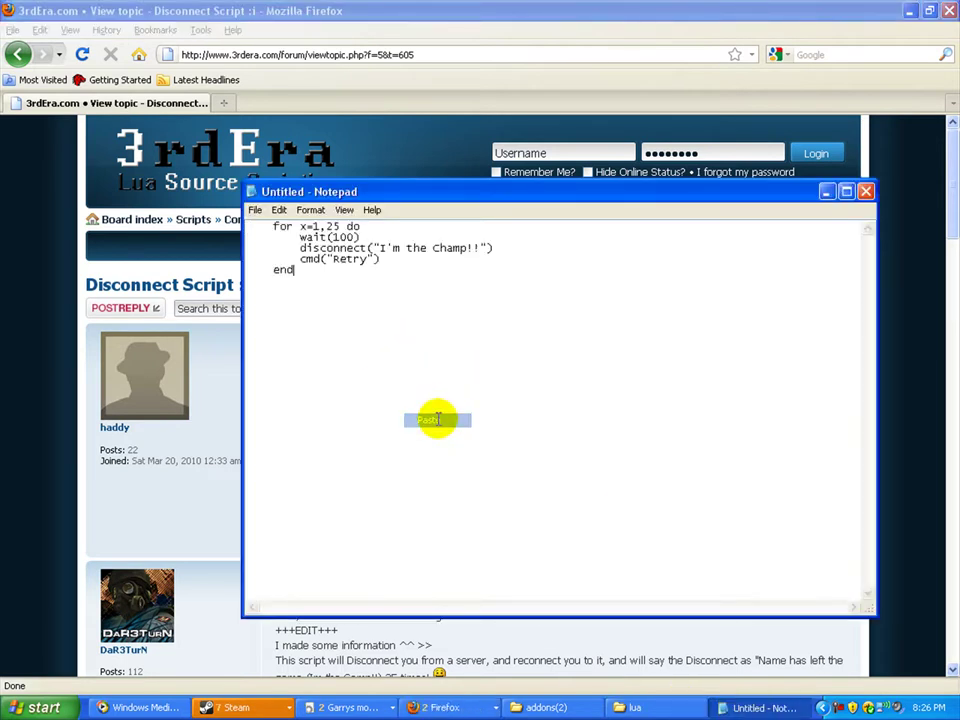
Save the script as disconnect.lua in My Documents with type All Files, then close Notepad
click(255, 209)
click(281, 253)
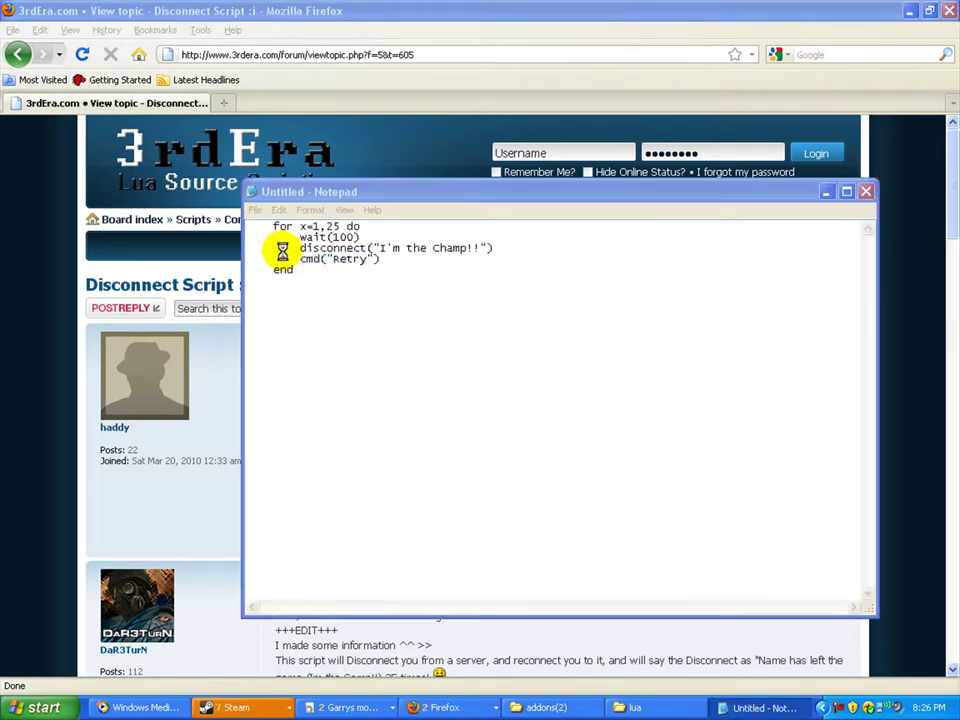
click(392, 11)
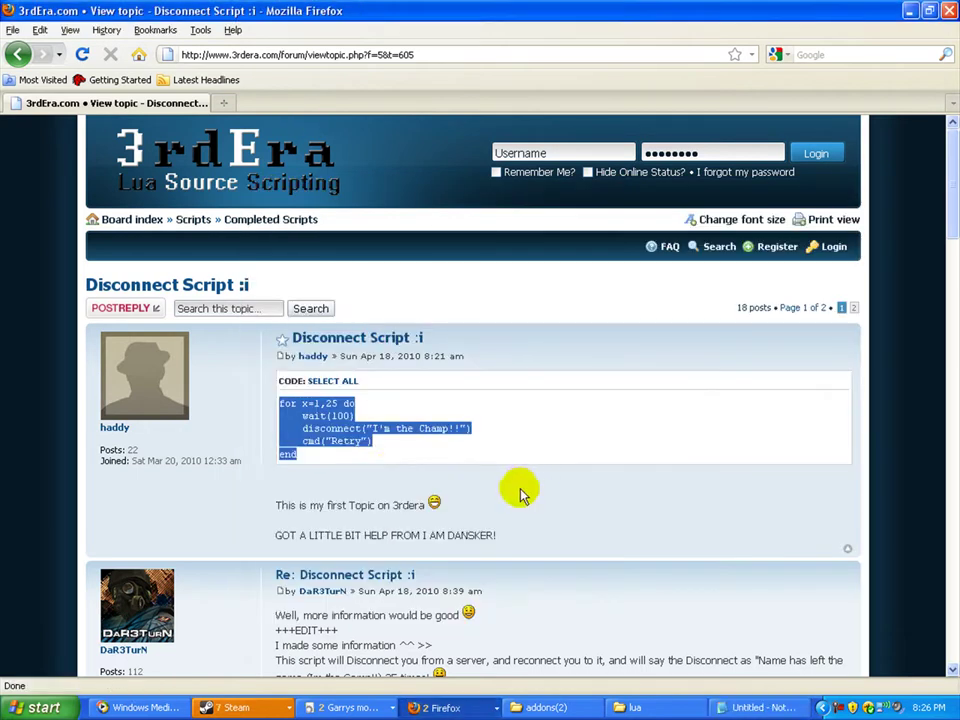
click(760, 707)
text(disconnect.lua)
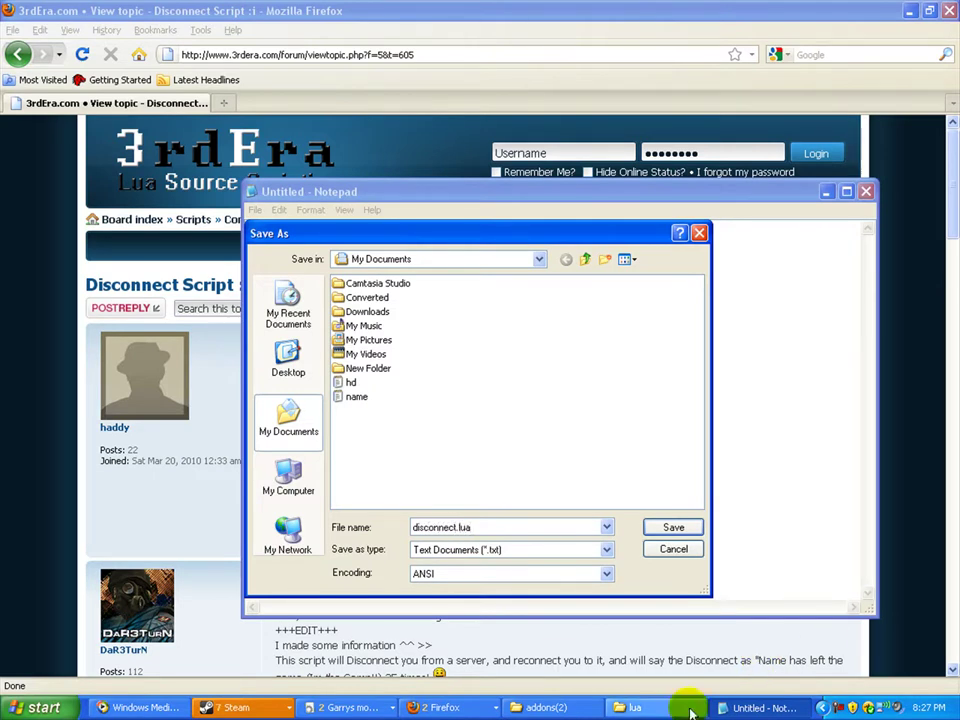
click(548, 552)
click(478, 575)
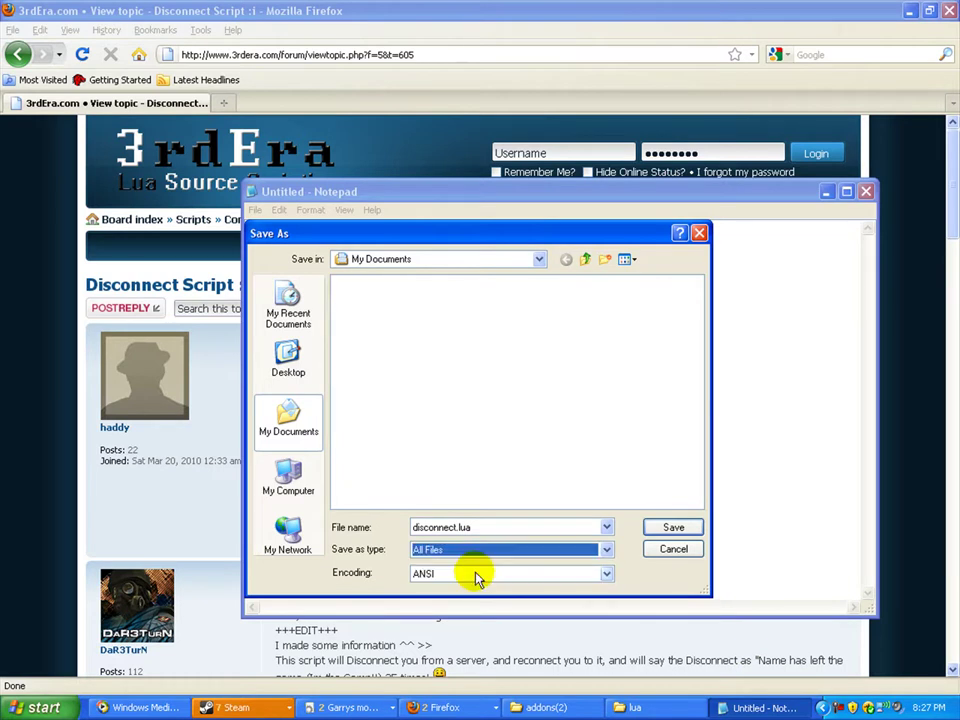
click(674, 528)
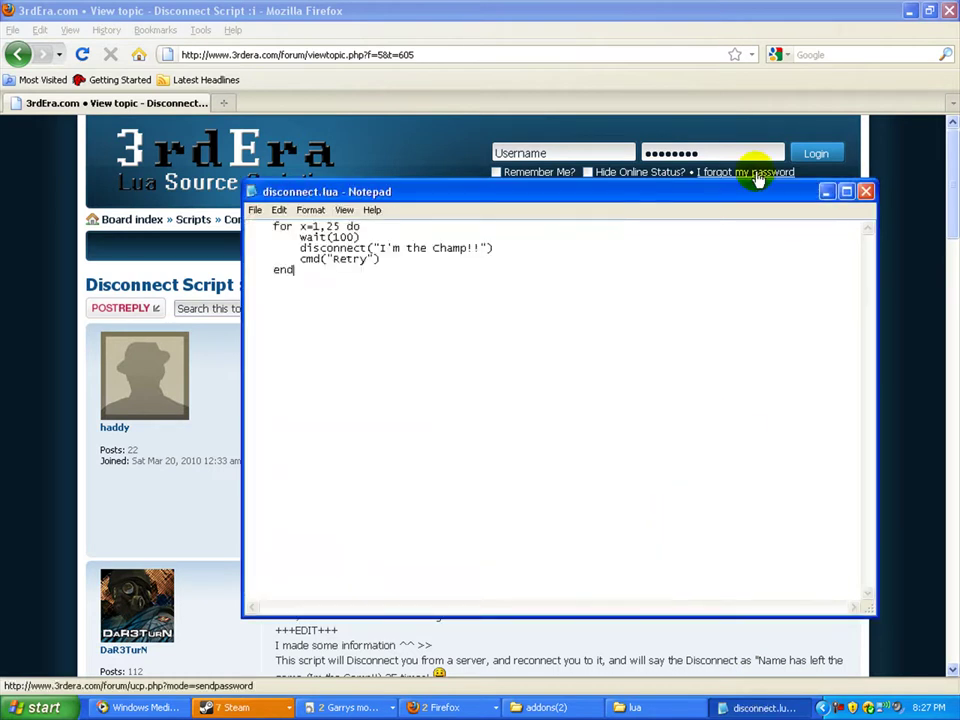
click(866, 191)
Move disconnect.lua from My Documents into the cstrike lua folder, then close both folder windows
click(35, 708)
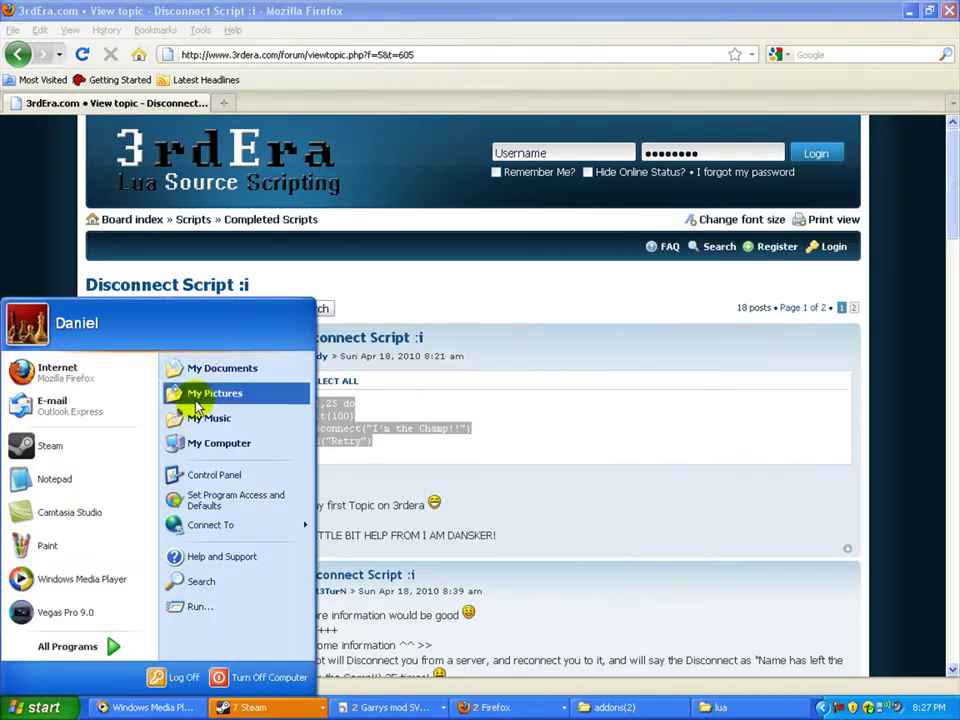
click(240, 371)
click(693, 505)
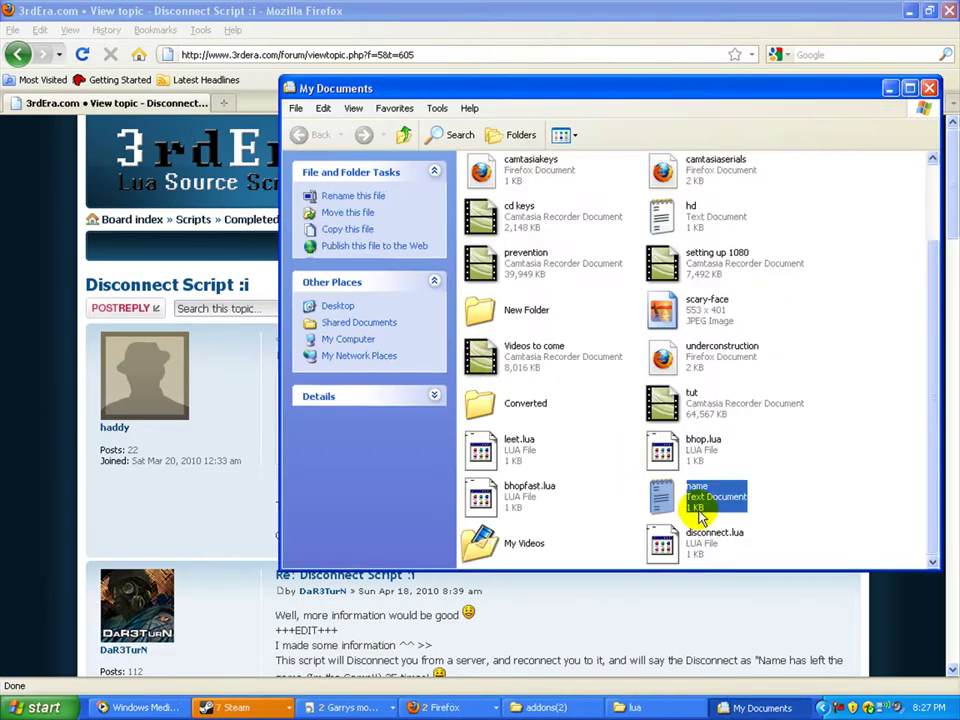
click(681, 540)
mouse_move(690, 543)
mouse_down()
mouse_move(634, 707)
mouse_move(606, 510)
mouse_up()
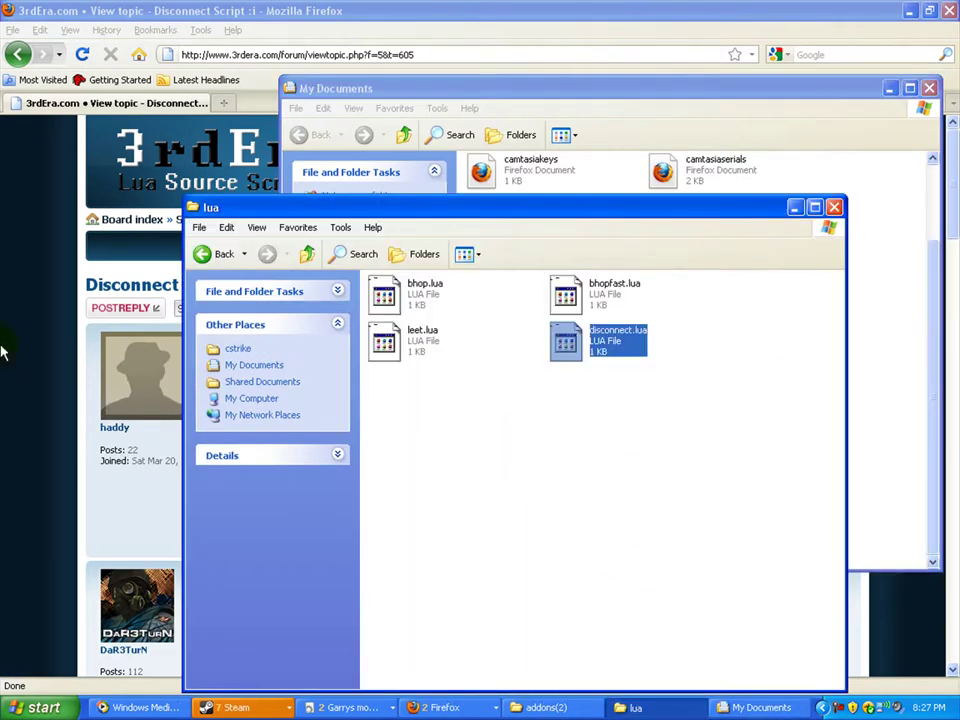
click(834, 207)
click(928, 89)
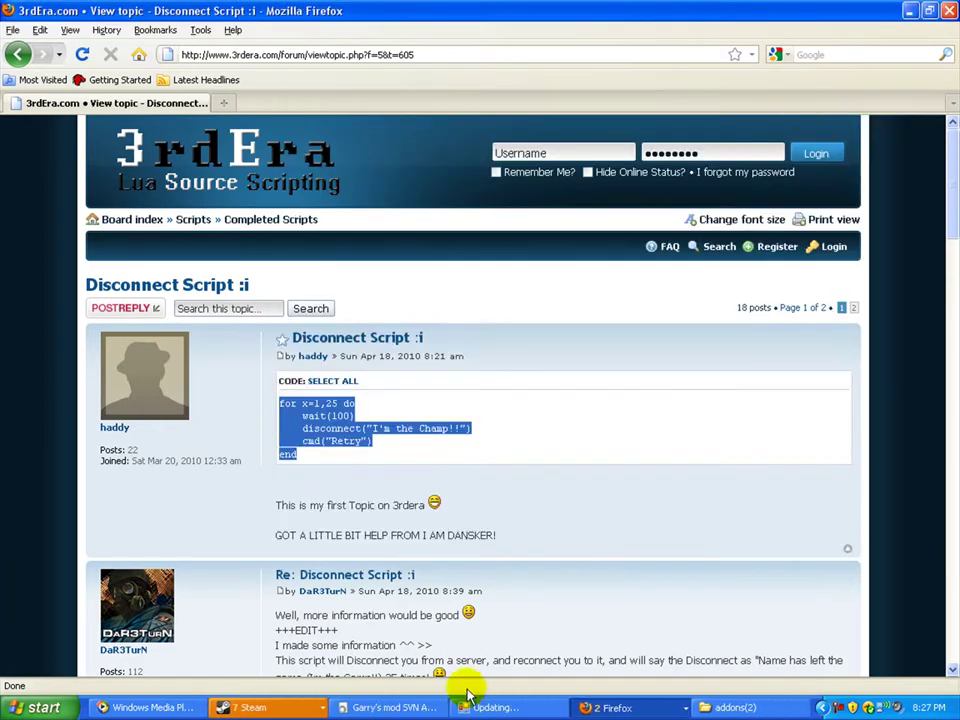
click(255, 707)
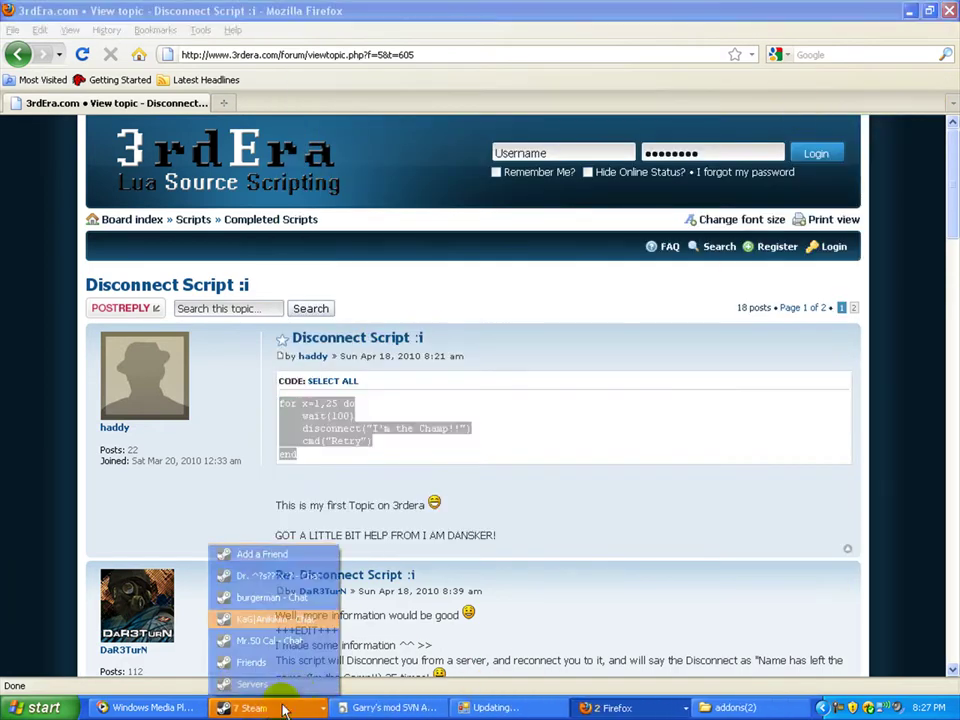
click(289, 640)
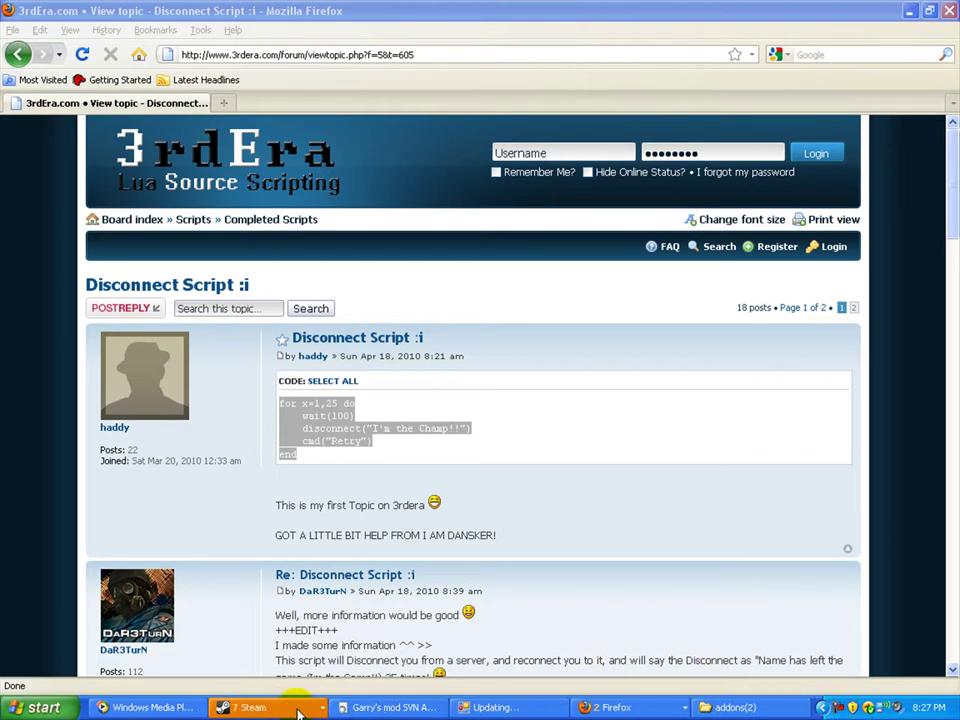
click(821, 708)
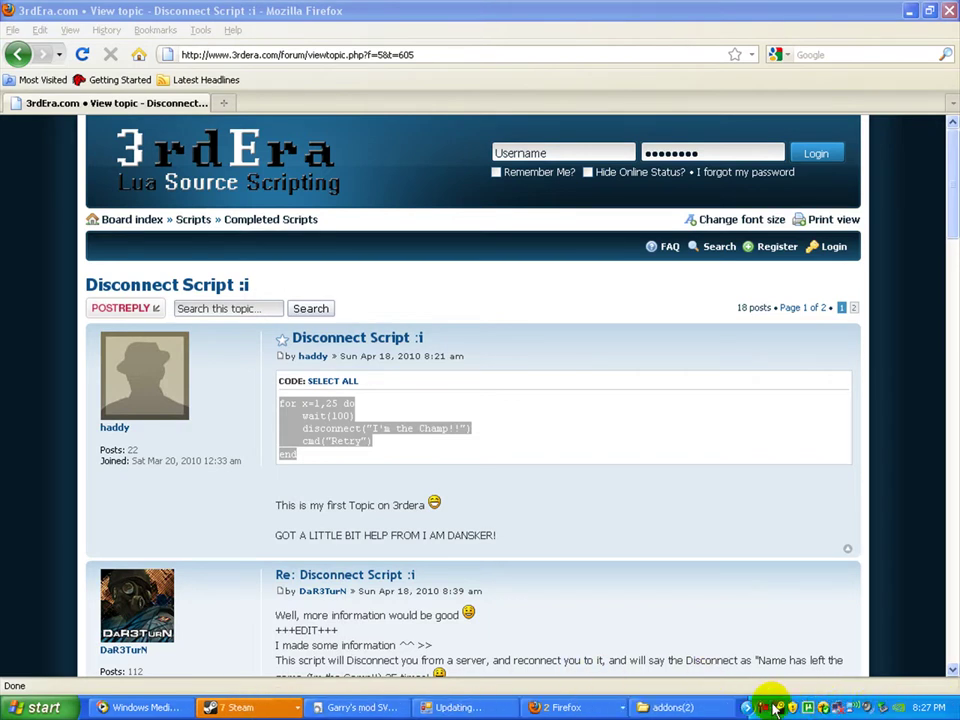
right_click(782, 706)
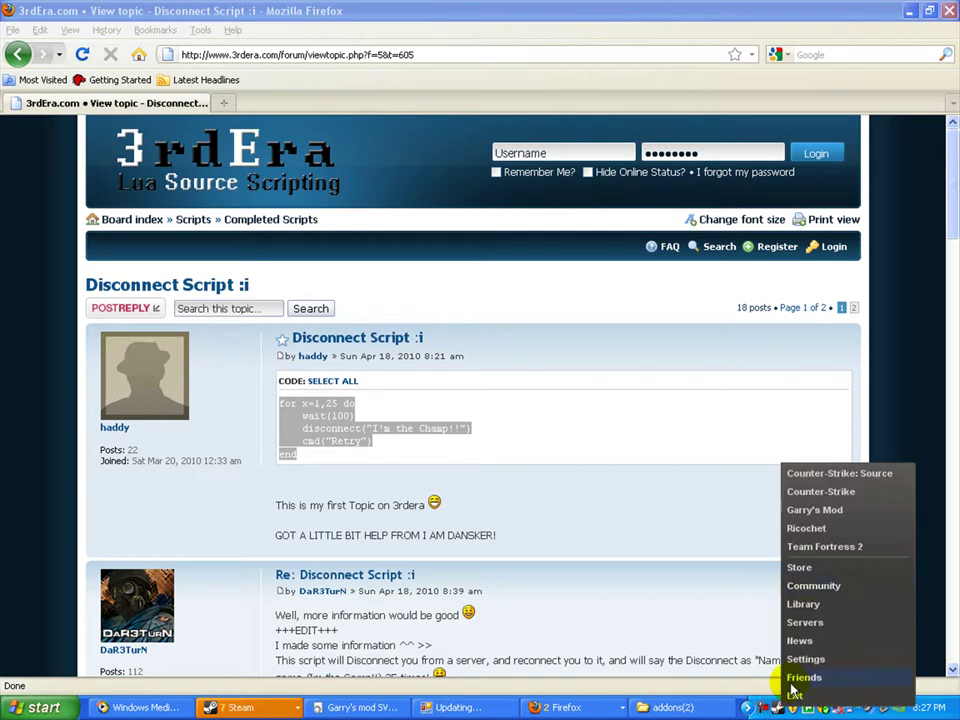
click(857, 474)
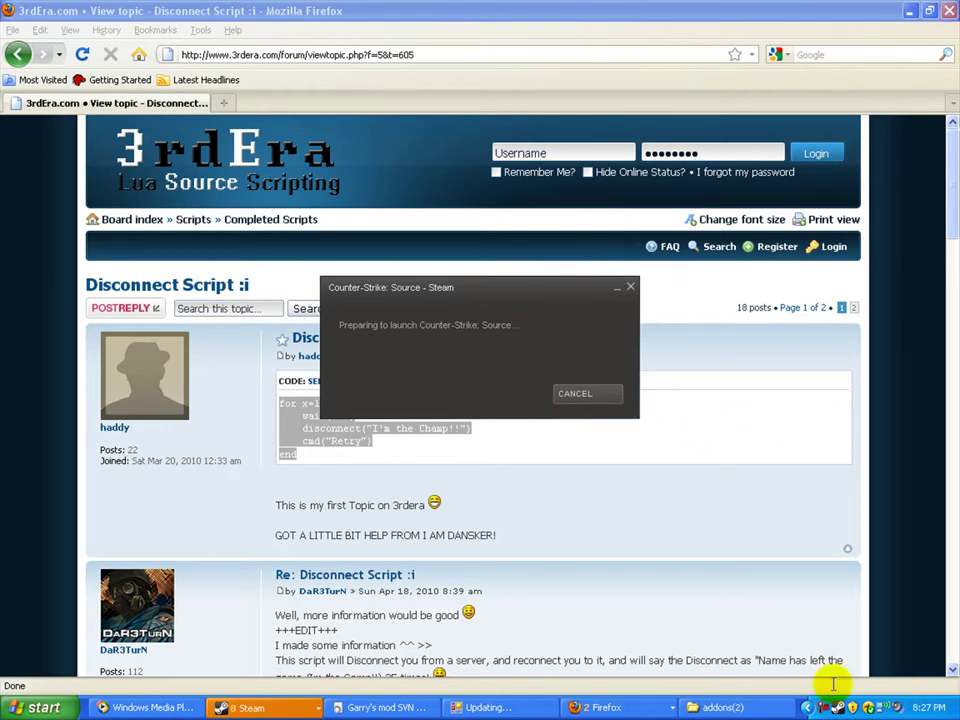
click(493, 708)
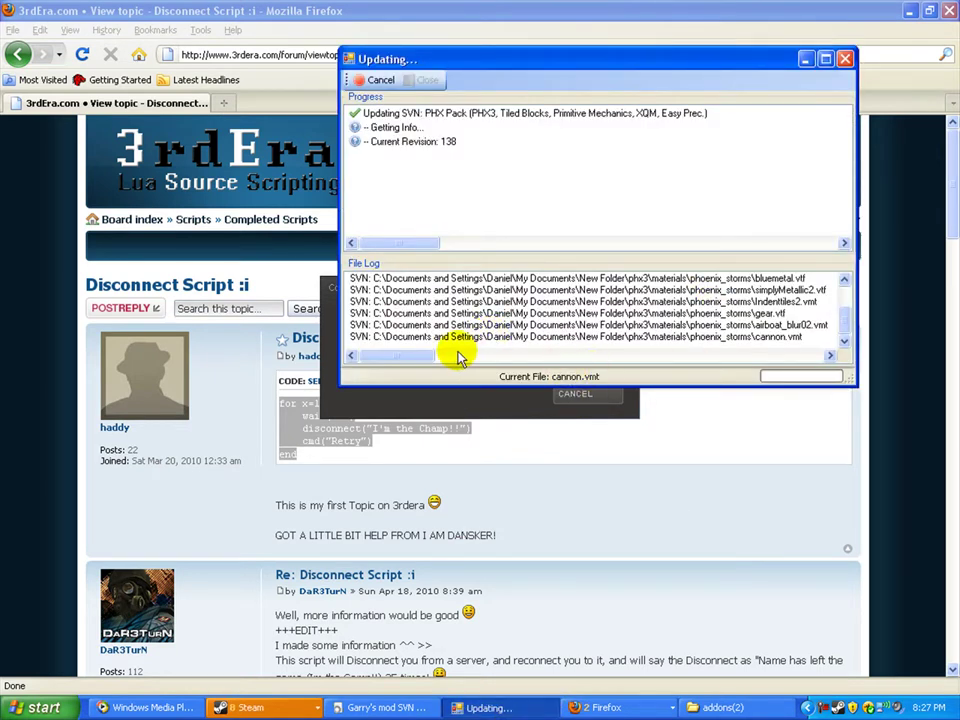
mouse_move(392, 356)
mouse_down()
mouse_move(441, 346)
mouse_move(843, 337)
mouse_move(840, 291)
mouse_up()
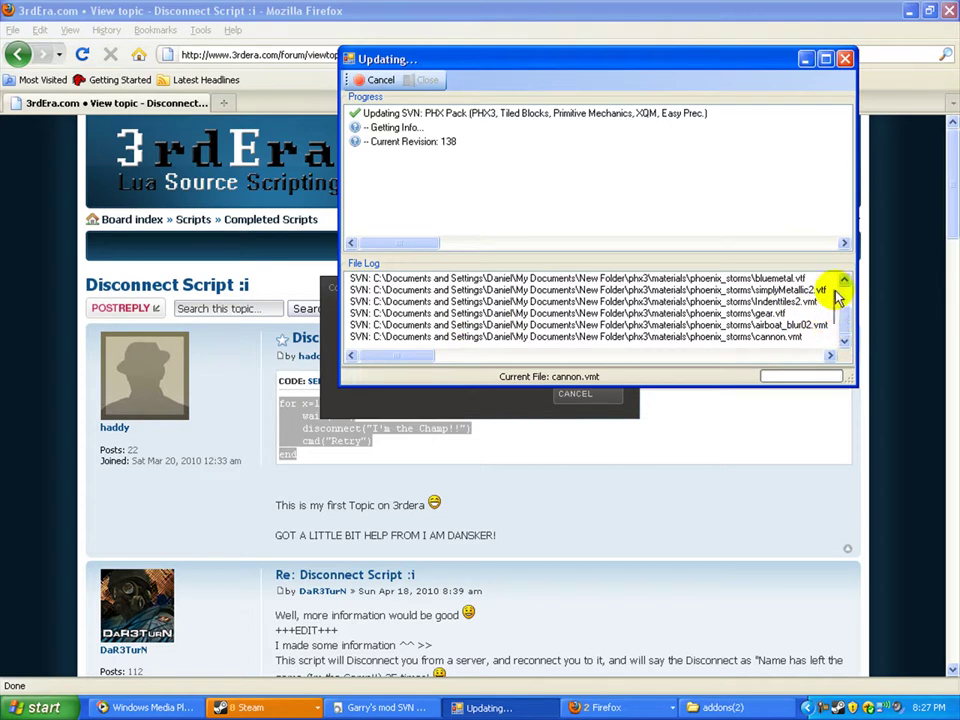
click(804, 58)
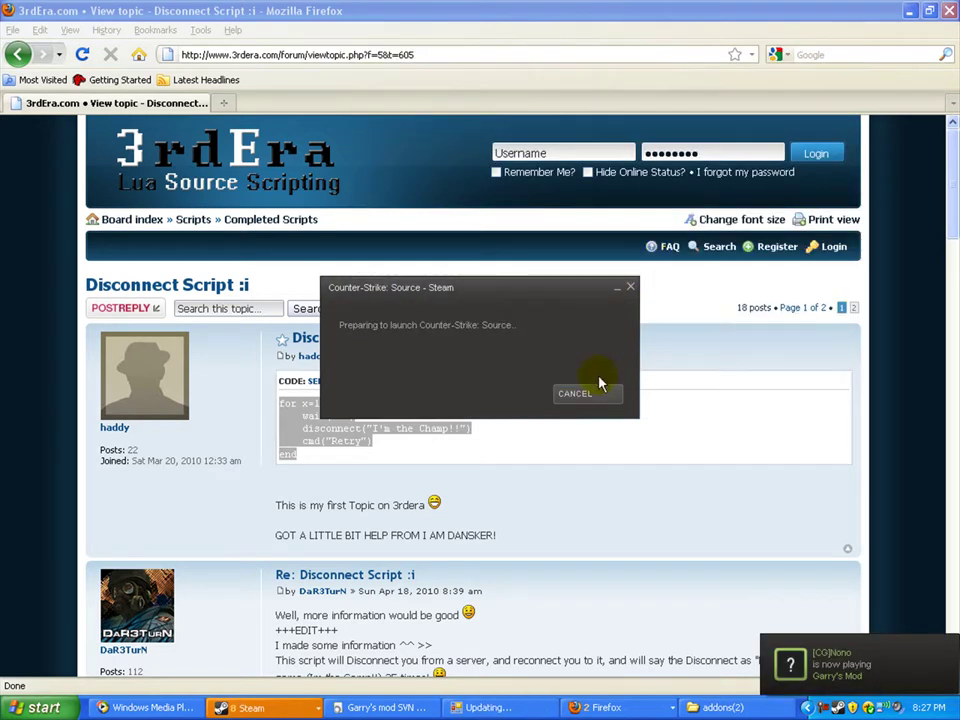
click(602, 394)
right_click(838, 710)
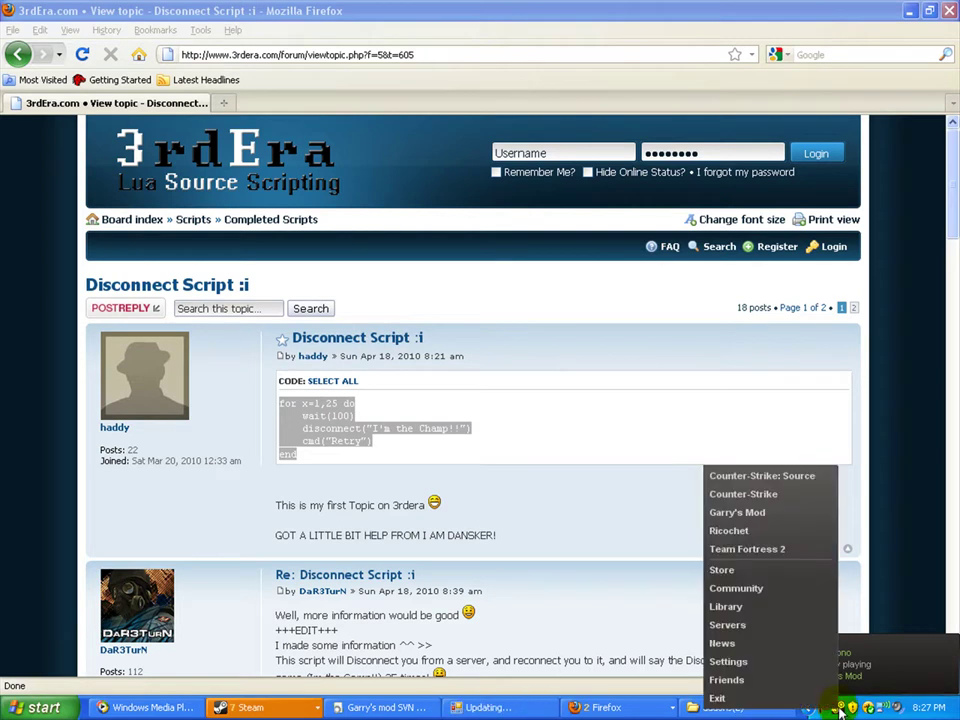
click(770, 476)
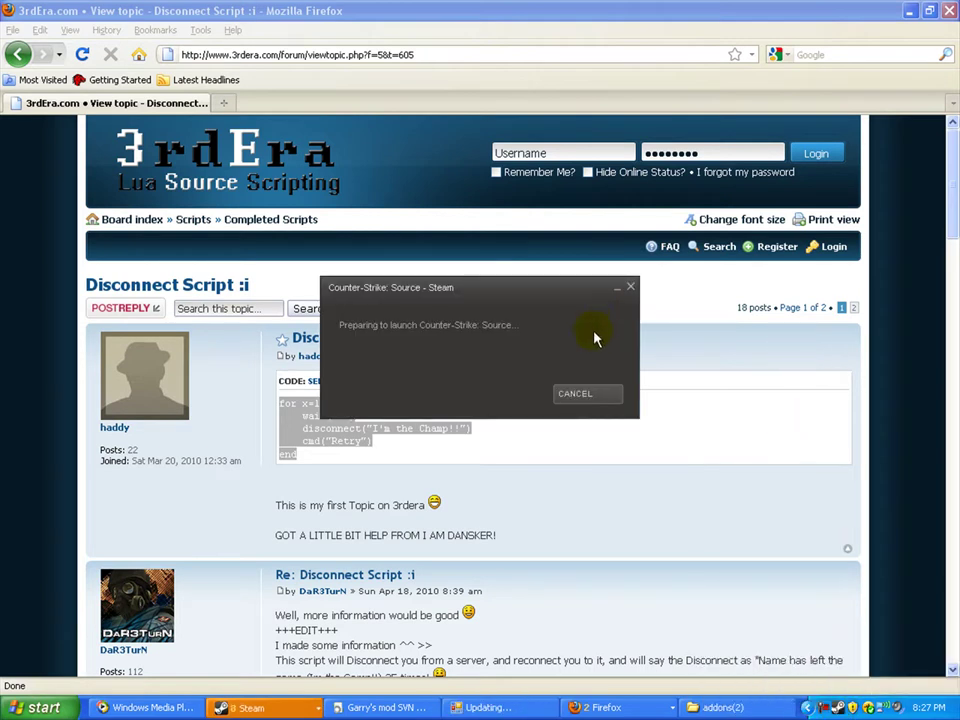
click(603, 395)
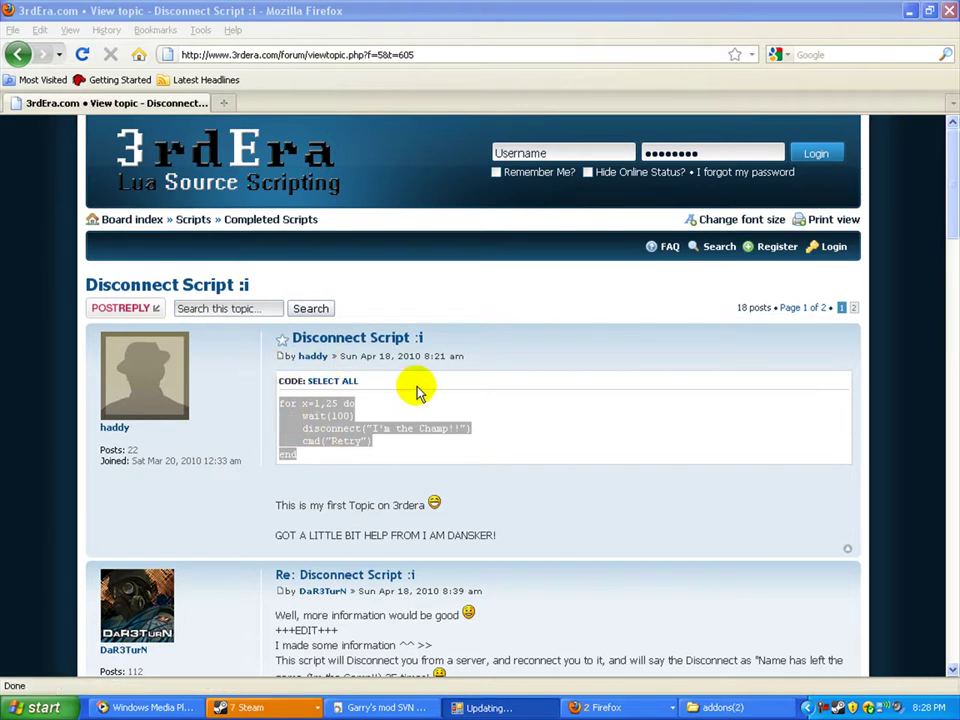
Replace the forum topic URL in Firefox's address bar with 'openscript disconnect.lua'
click(435, 52)
text(openscript disconnect.lua)
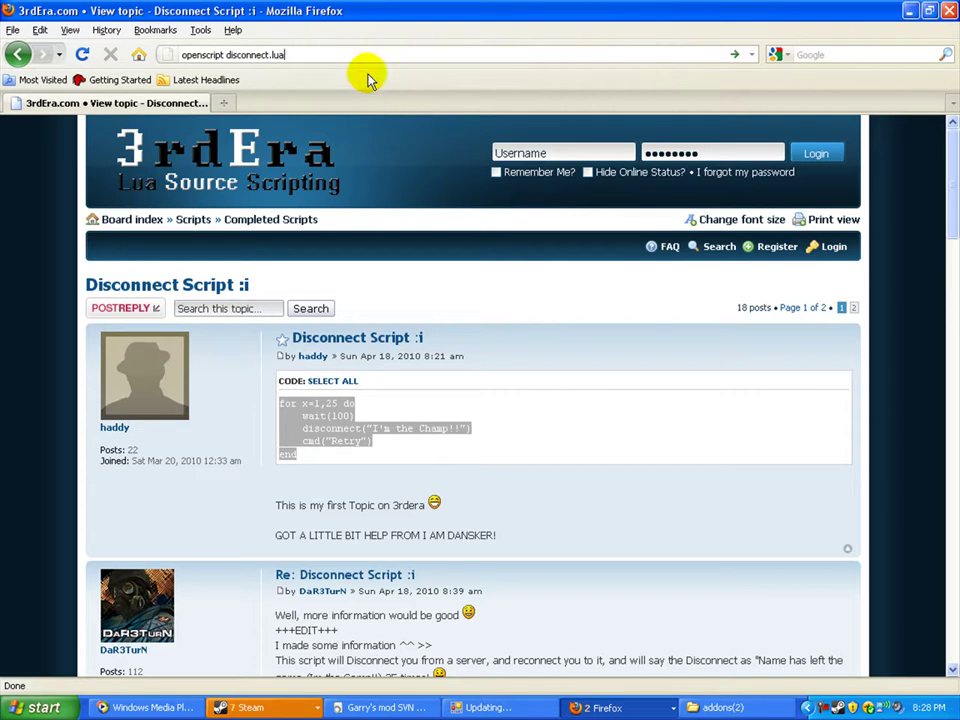
right_click(830, 708)
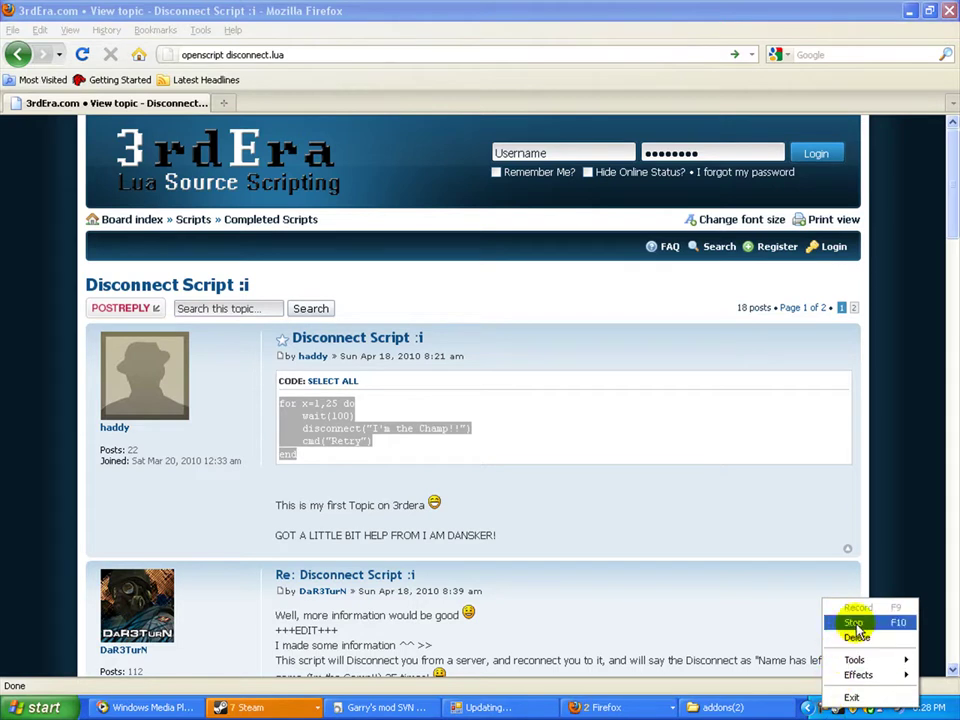